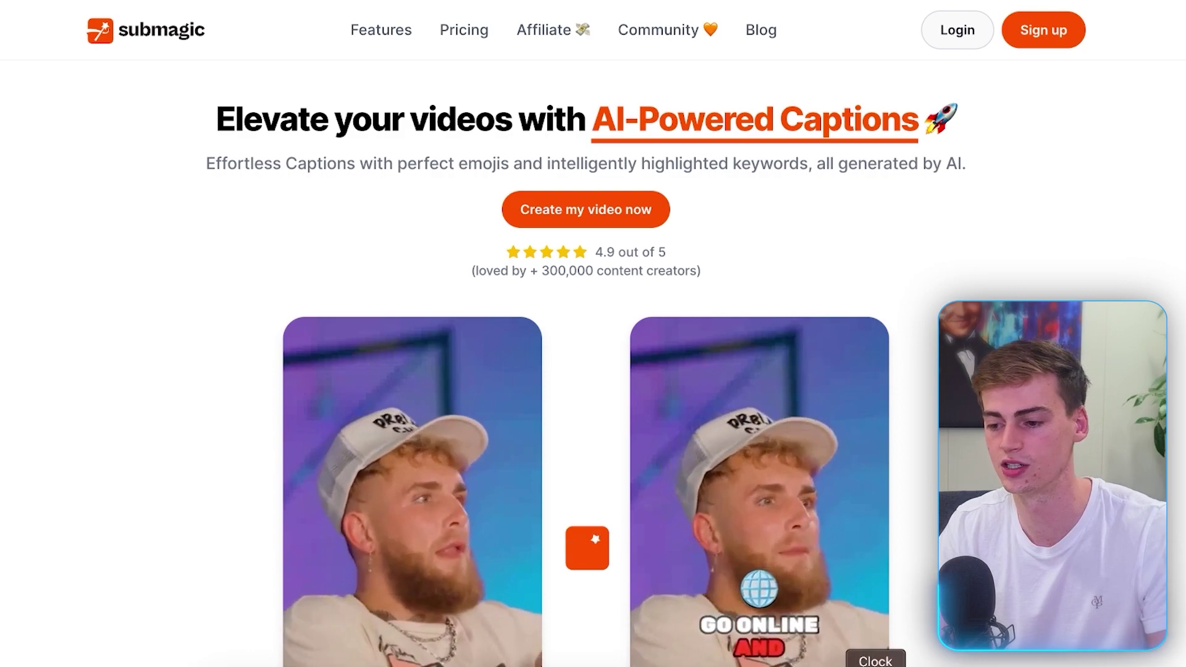
# Start the stopwatch in the Clock app and switch back to the Submagic website in the browser
pyautogui.click(875, 664)
pyautogui.click(685, 579)
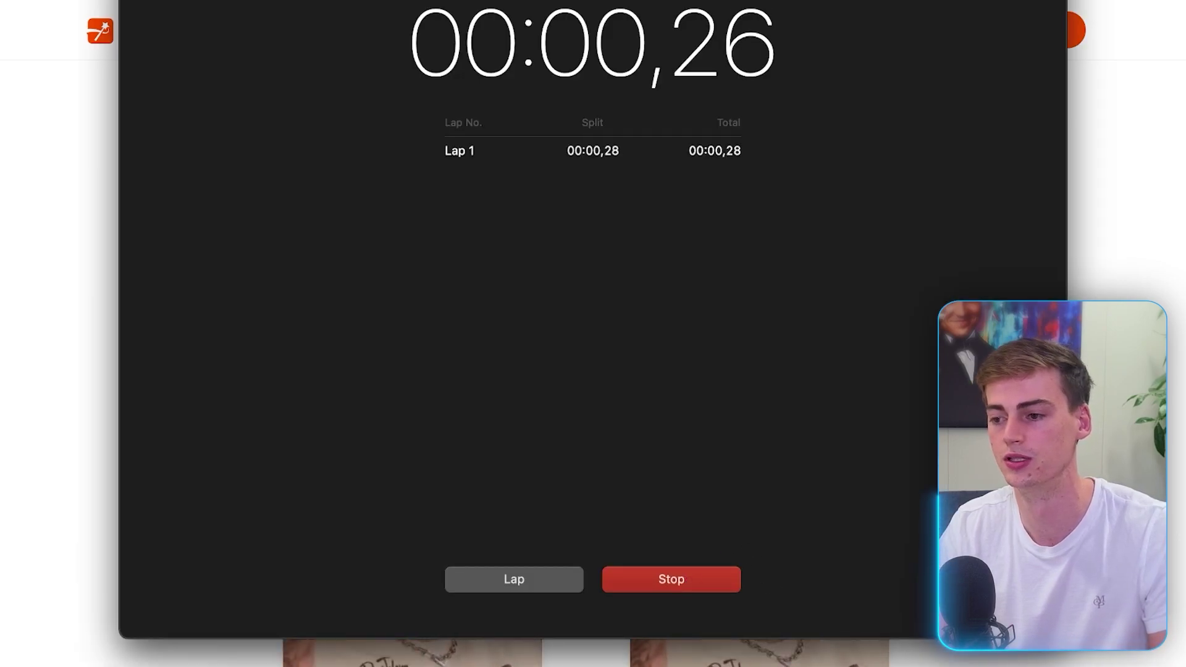
pyautogui.press('super+Tab')
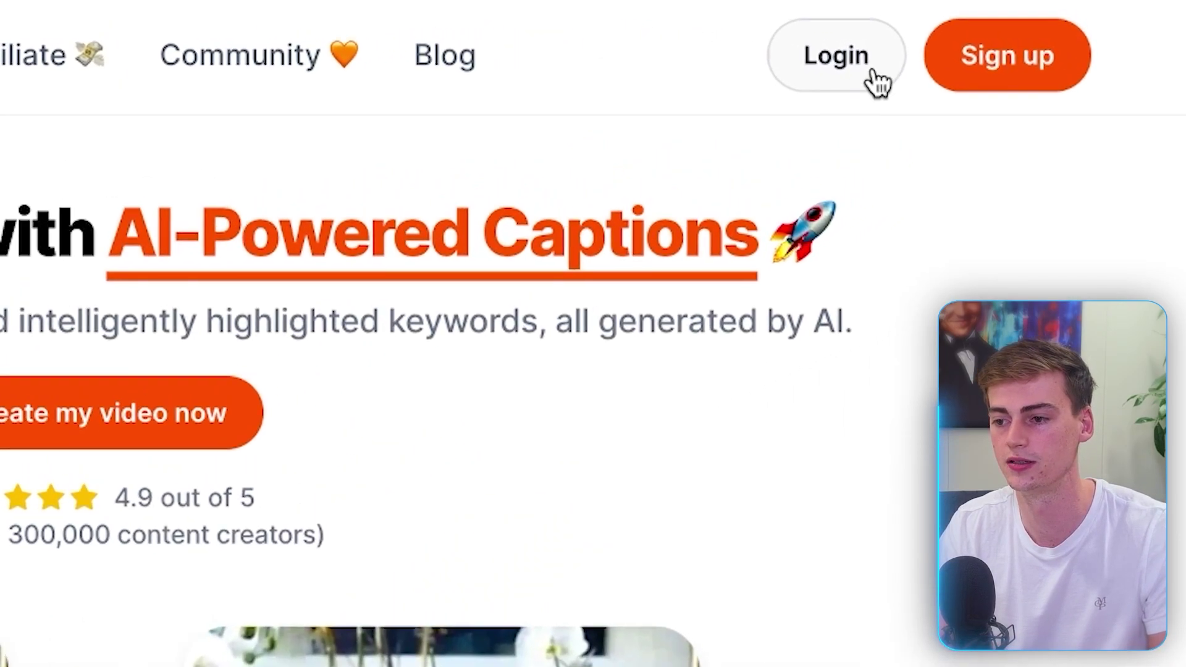
# Log in to Submagic and create a new project from "3 investments you need to make.mp4" in the Submagic folder
pyautogui.click(961, 34)
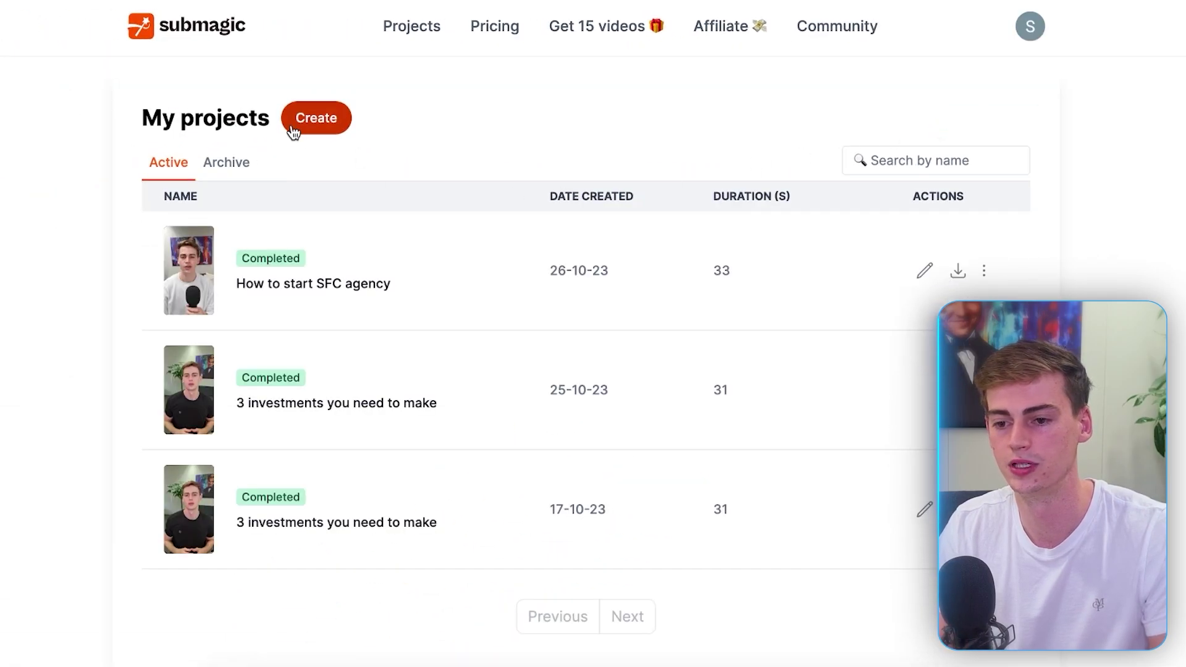
pyautogui.click(294, 126)
pyautogui.click(565, 351)
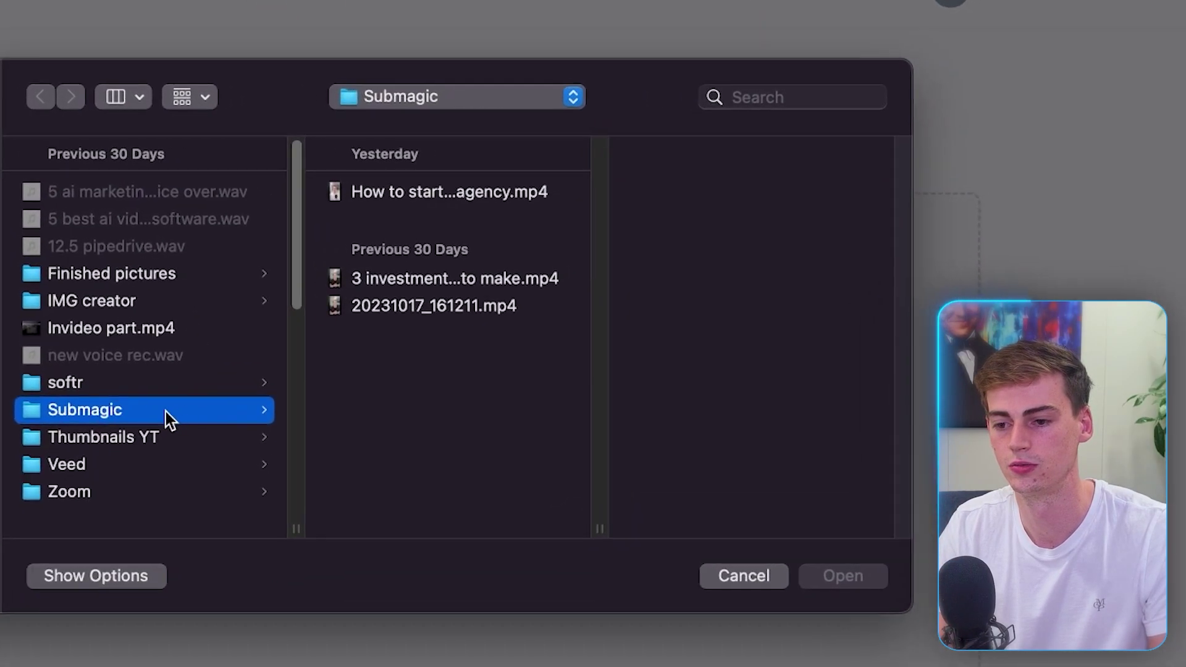
pyautogui.click(418, 279)
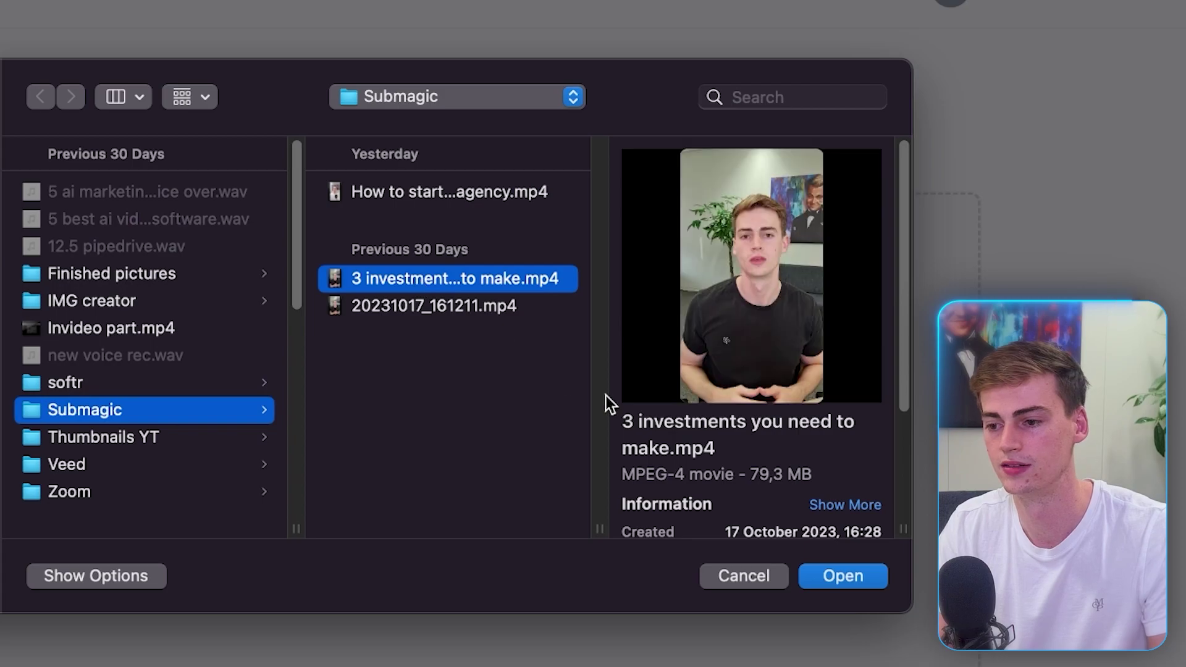
pyautogui.click(843, 575)
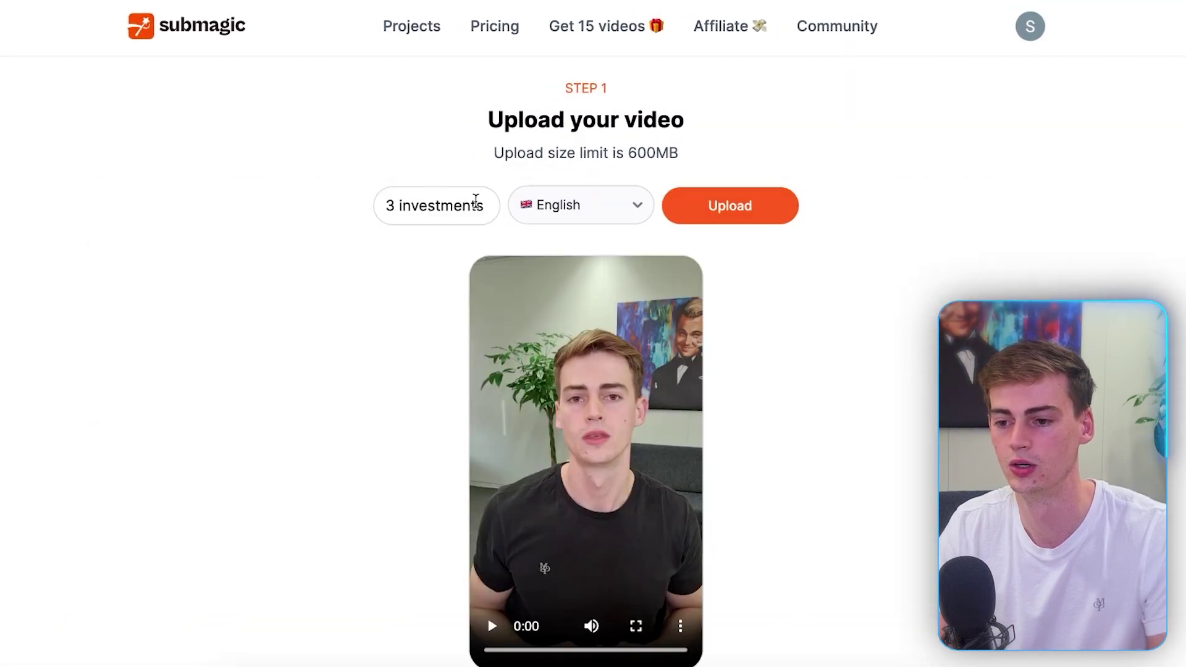
# Keep English as the video language and upload the video
pyautogui.click(556, 210)
pyautogui.click(550, 208)
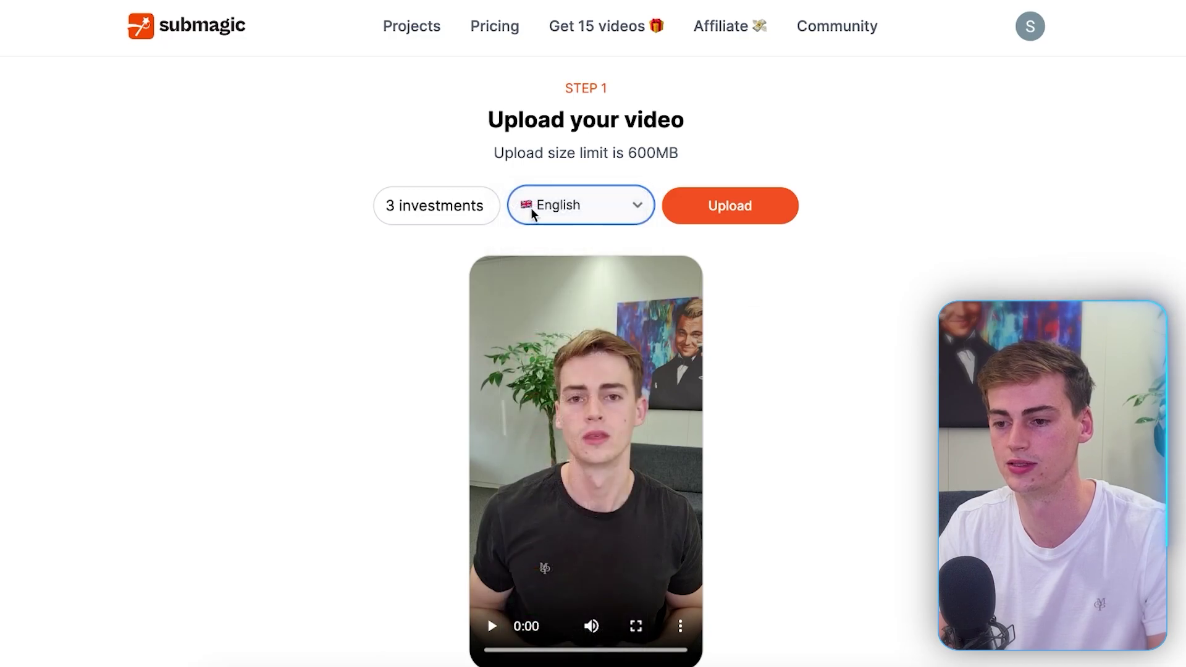
pyautogui.click(716, 210)
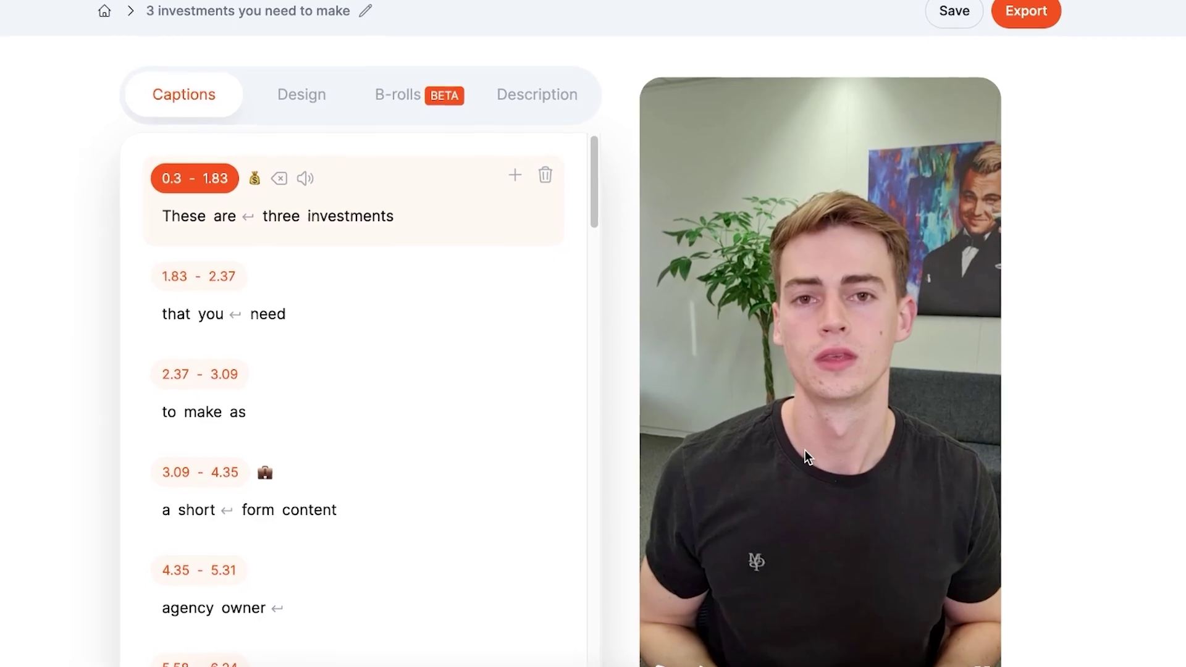
# Play the captioned video, add a line break after "make" and bring "a" into the "to make as" caption
pyautogui.click(655, 640)
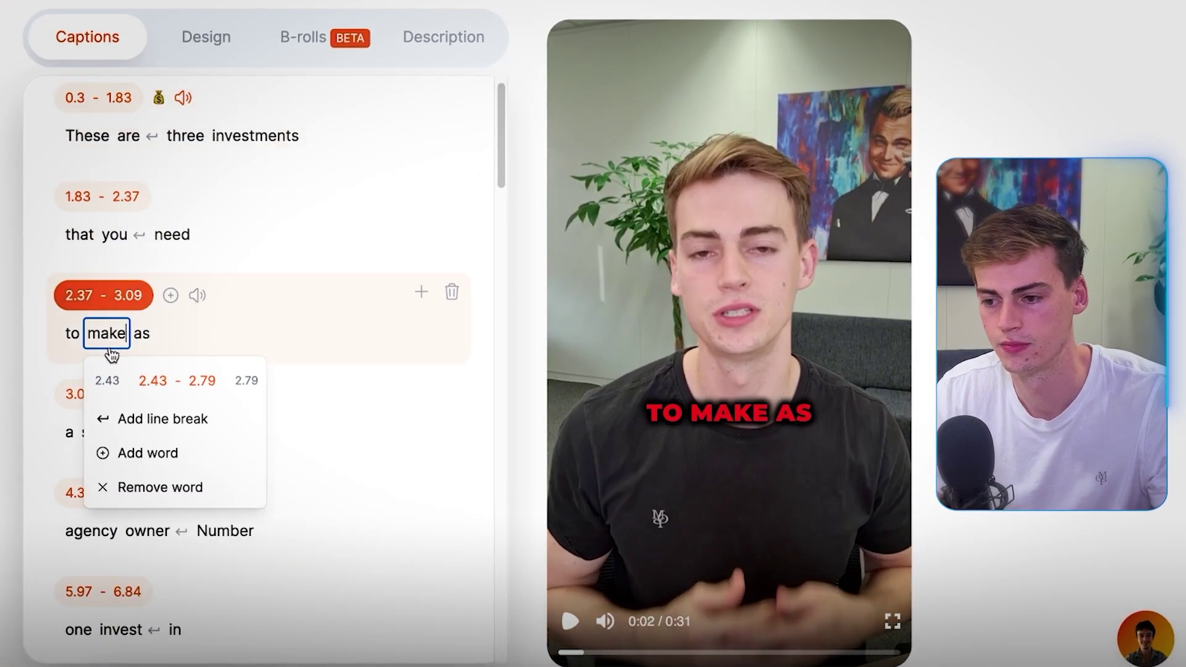
pyautogui.click(163, 418)
pyautogui.click(93, 556)
pyautogui.scroll(-2, 204, 432)
# Move the word "owner" back to the preceding "agency" caption line
pyautogui.click(84, 531)
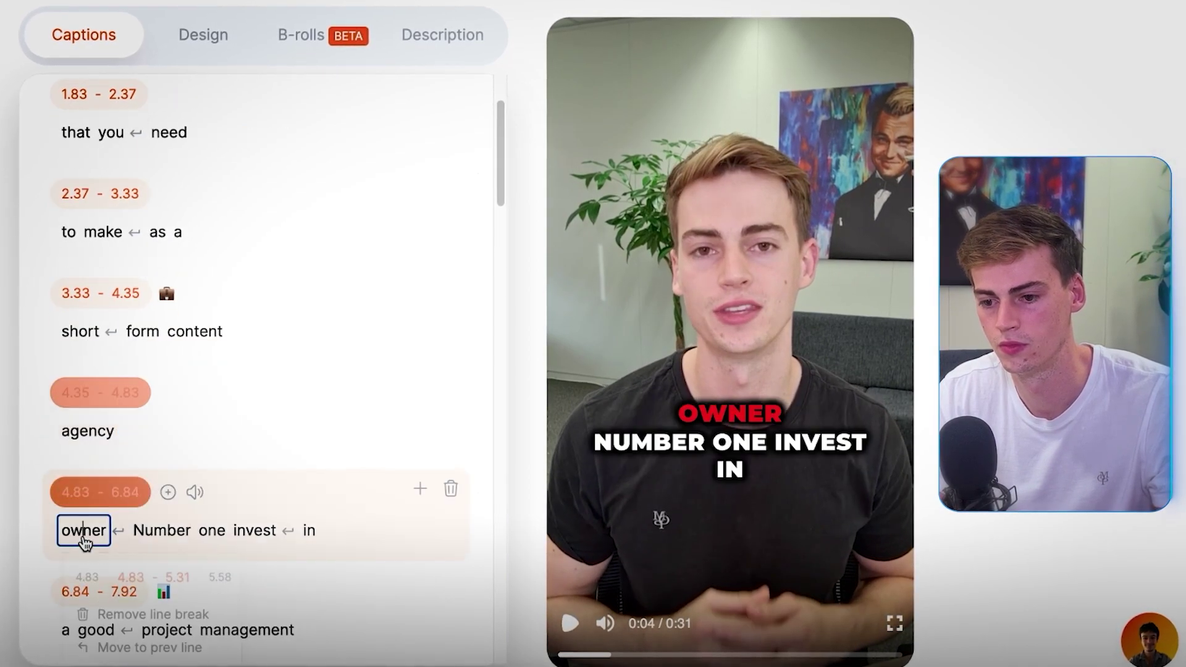
pyautogui.click(142, 648)
pyautogui.click(87, 352)
pyautogui.click(179, 352)
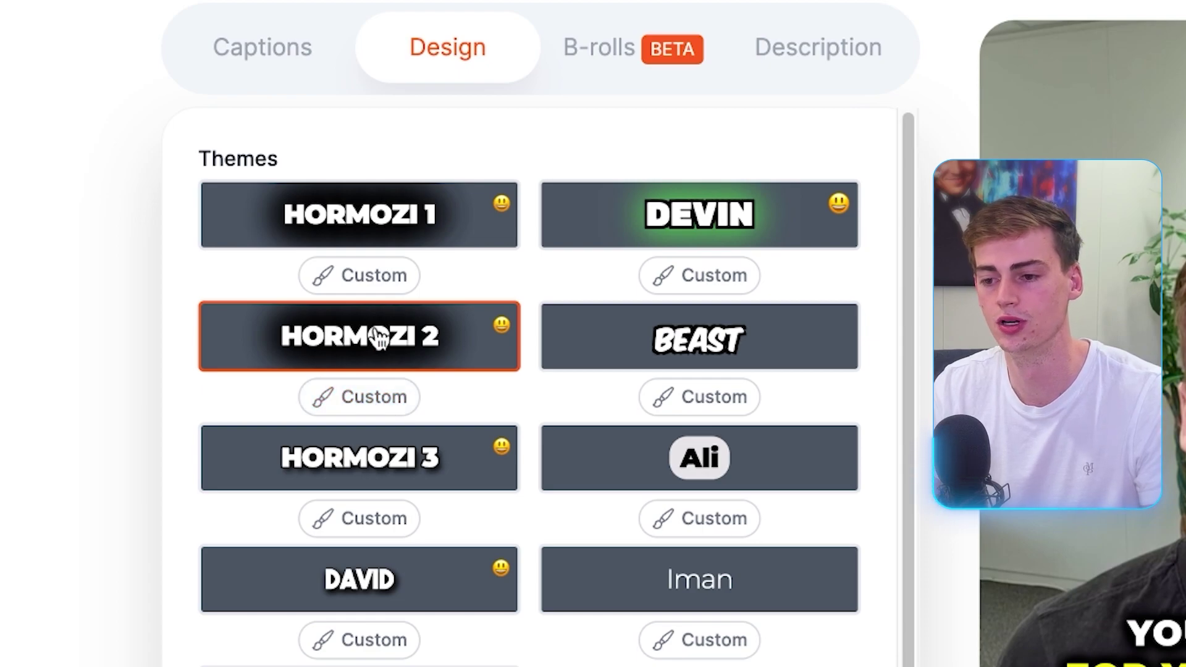
# Try the Devin, Beast and Iman caption themes on the video
pyautogui.click(745, 223)
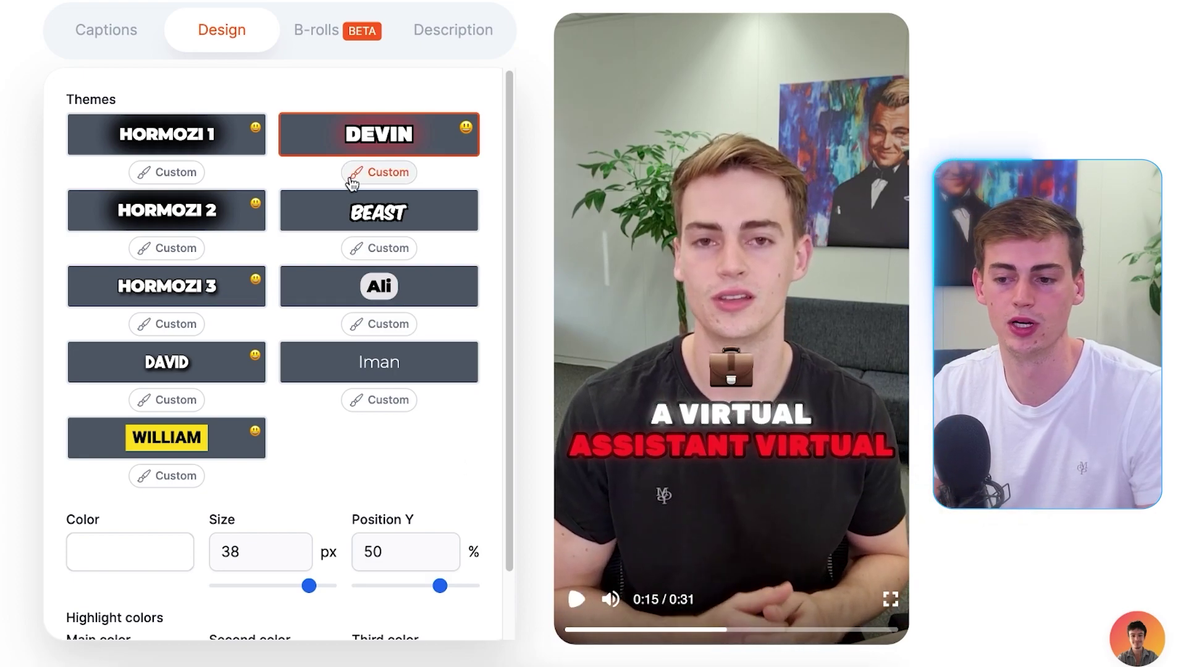
pyautogui.click(357, 221)
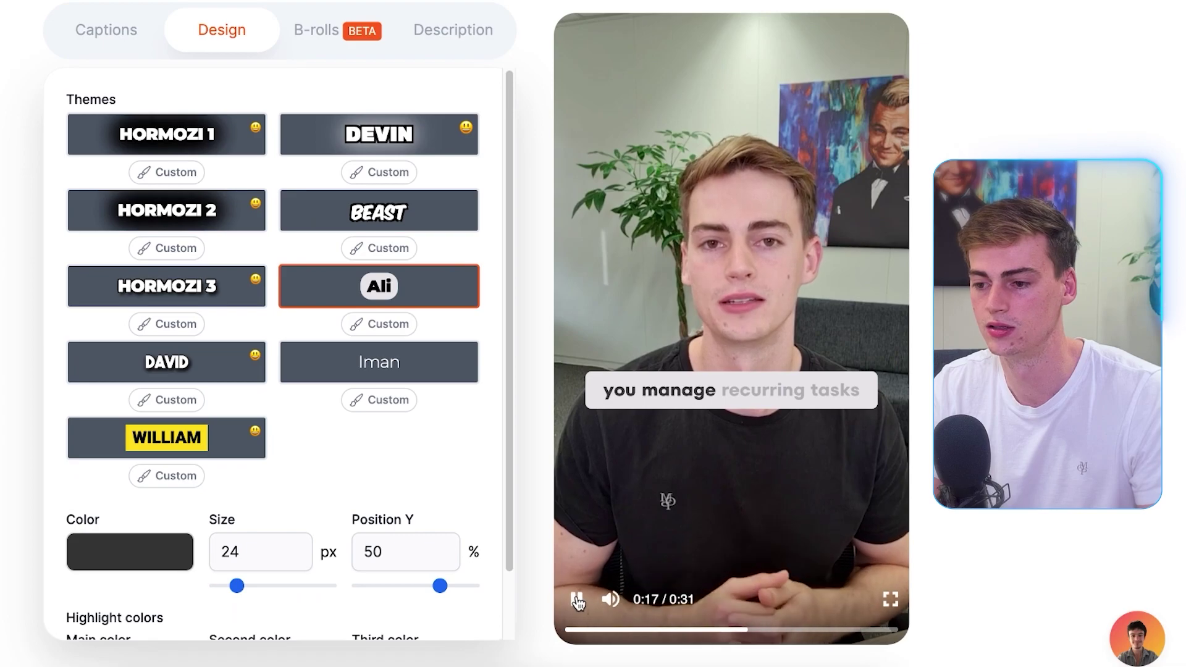
pyautogui.click(380, 362)
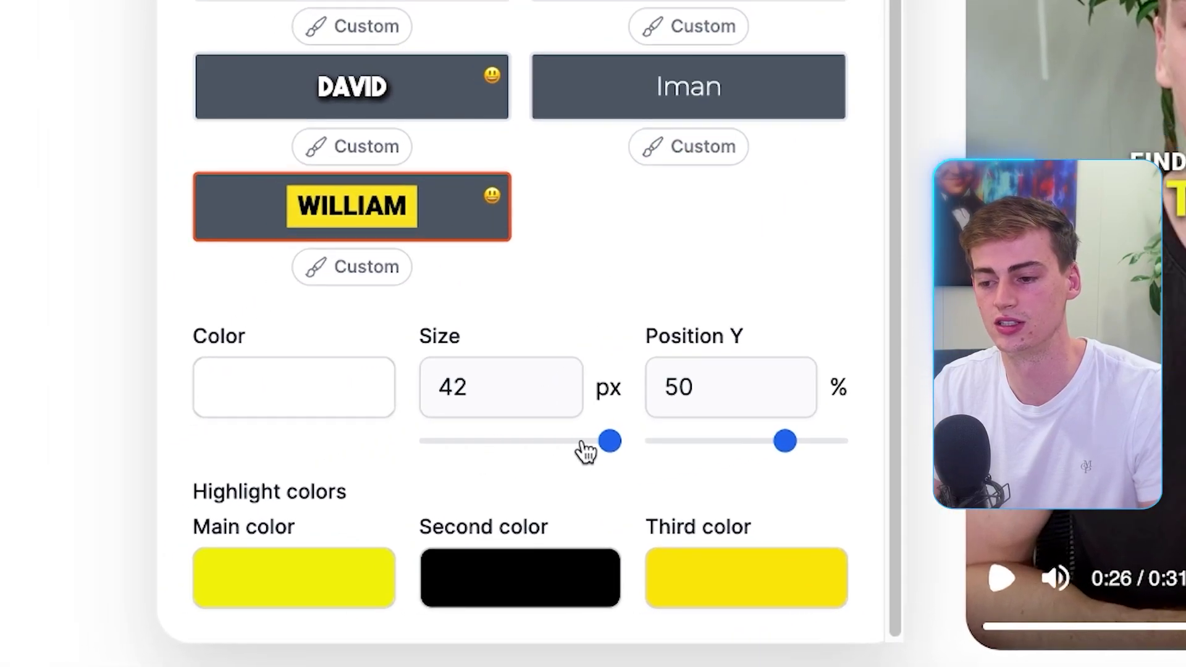
# Set the William theme's caption size to 39 px and its vertical position to 59%
pyautogui.moveTo(584, 451)
pyautogui.mouseDown()
pyautogui.moveTo(543, 442)
pyautogui.moveTo(586, 445)
pyautogui.mouseUp()
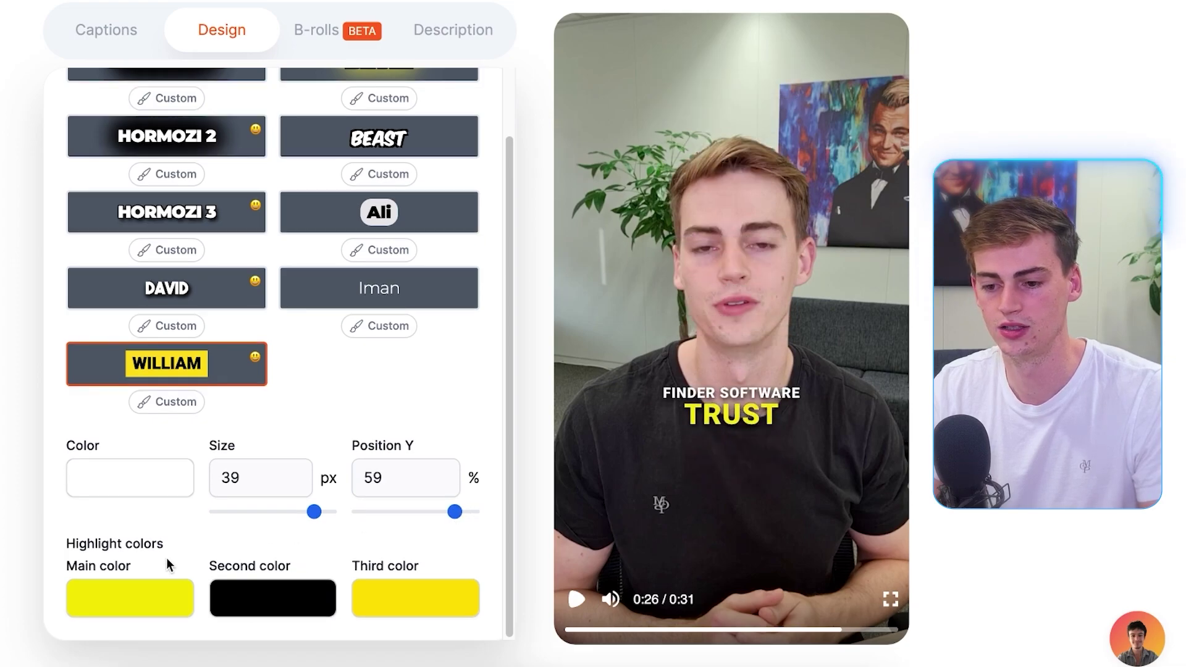
pyautogui.scroll(2, 159, 498)
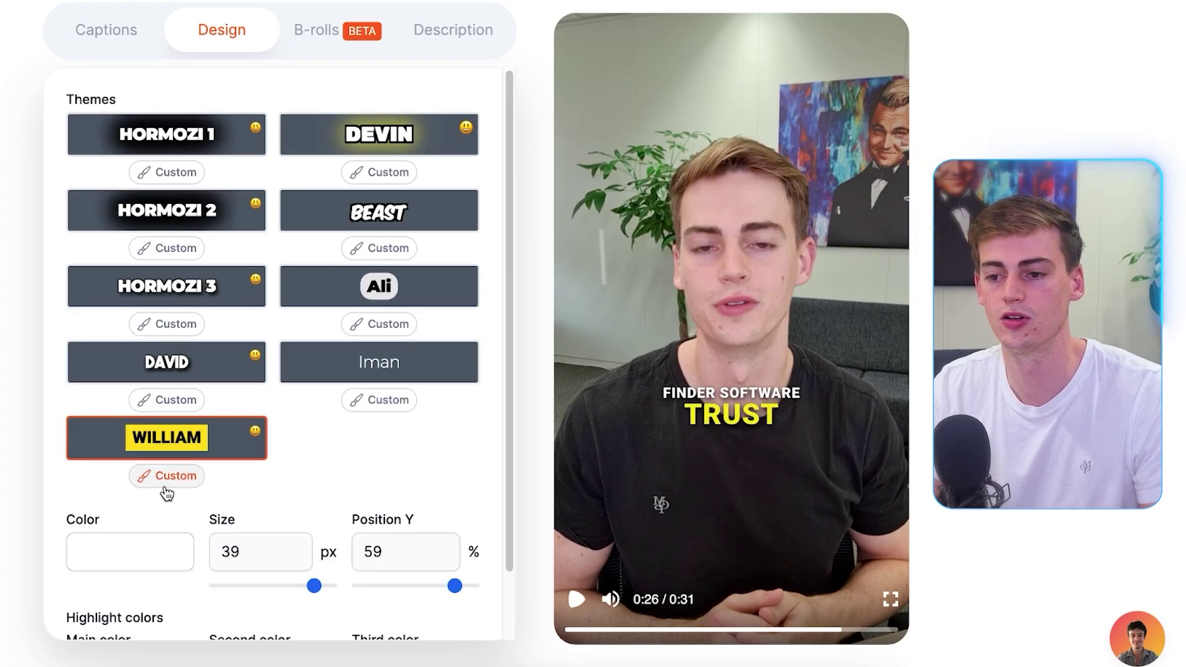
# Look through the sound effects and emojis available for the first caption, leaving both unchanged
pyautogui.click(102, 41)
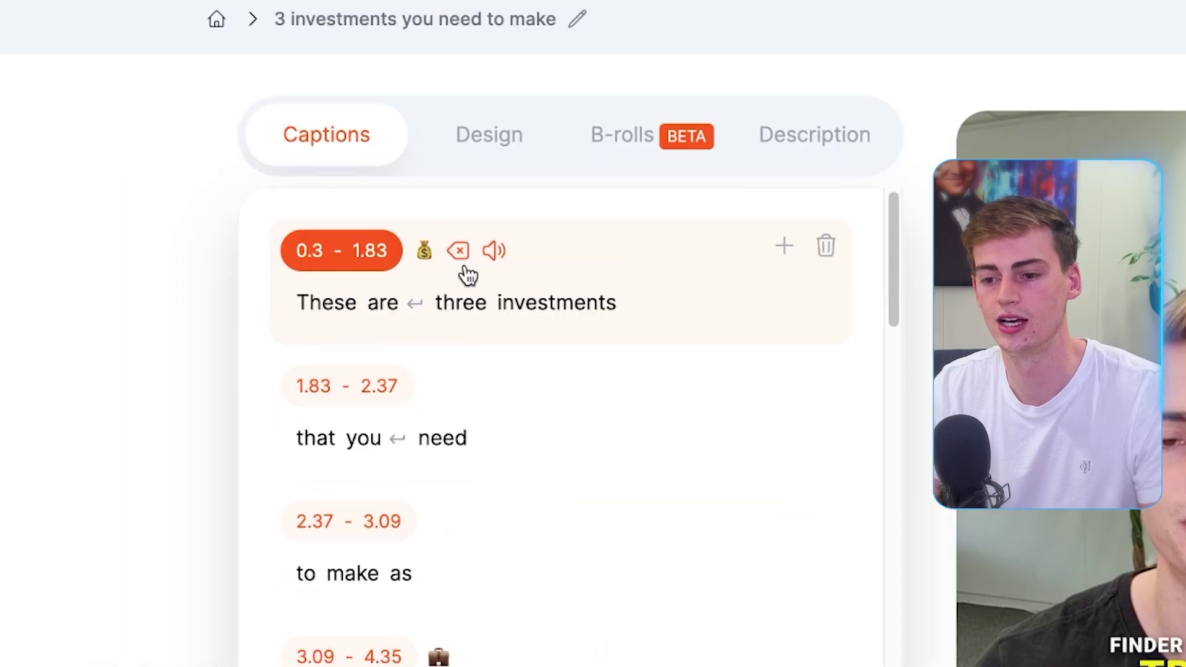
pyautogui.click(493, 250)
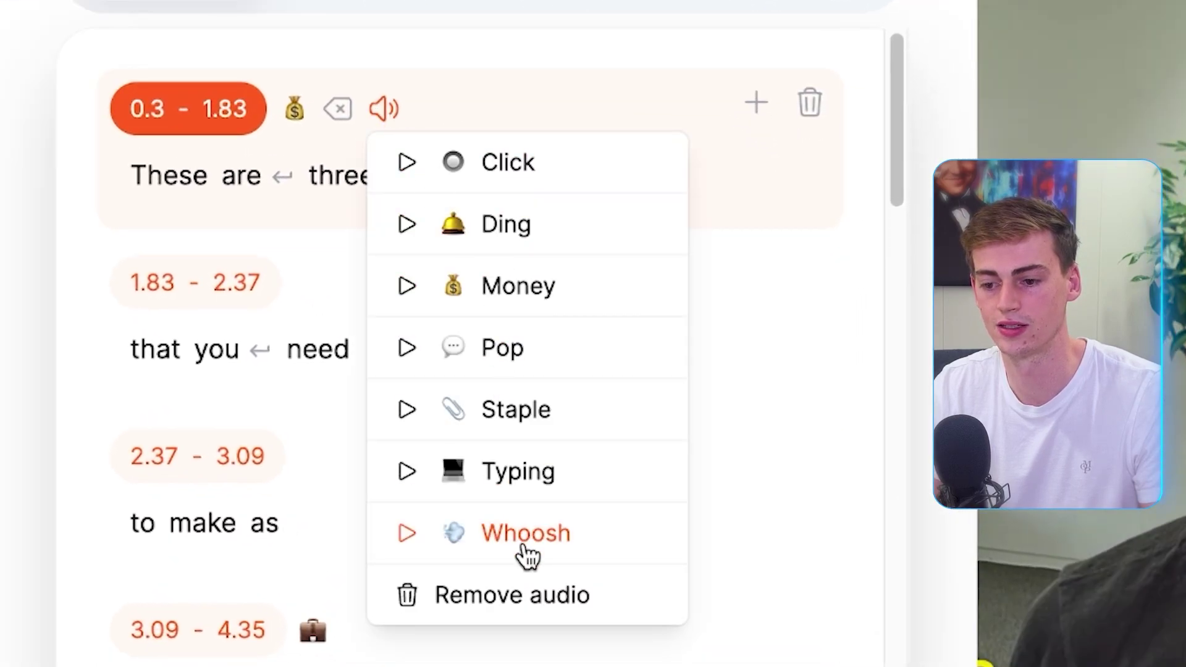
pyautogui.click(295, 103)
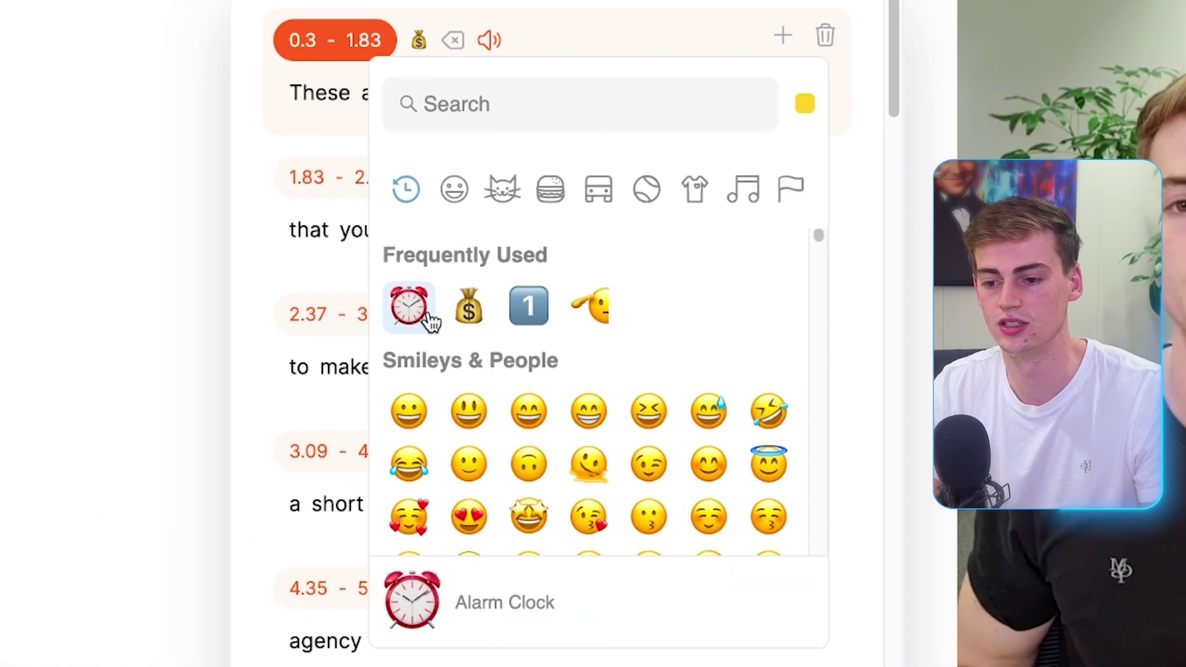
pyautogui.press('Escape')
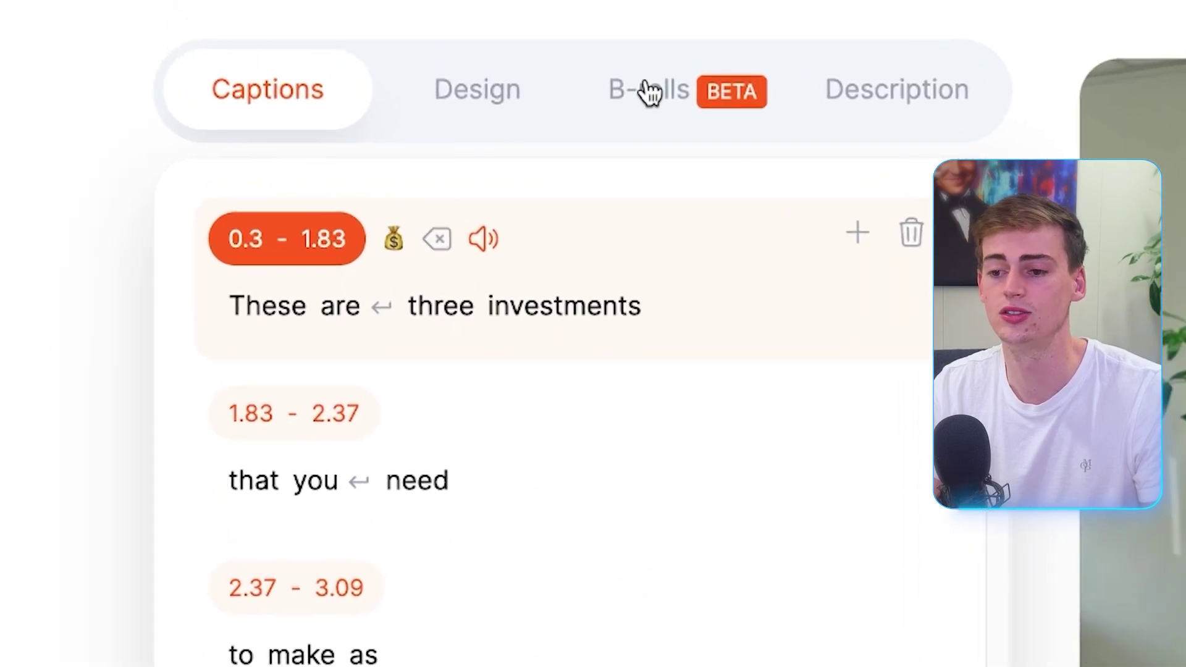
# Review the B-roll clips assigned to the sentences and play the video from the start
pyautogui.click(640, 55)
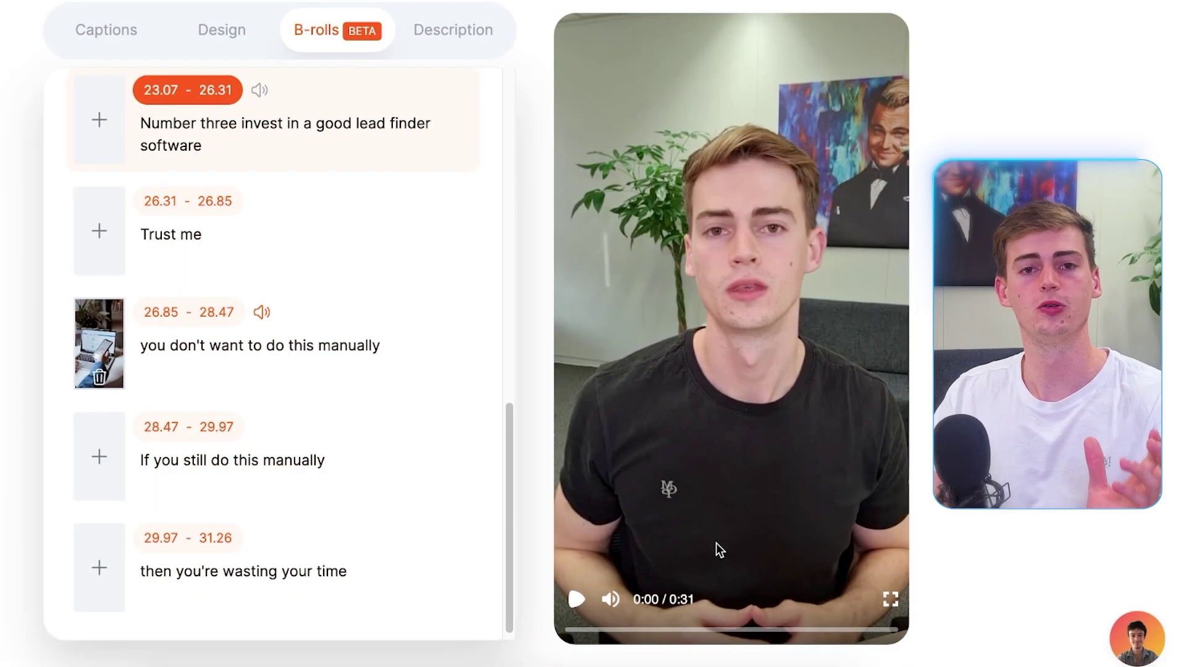
pyautogui.click(575, 599)
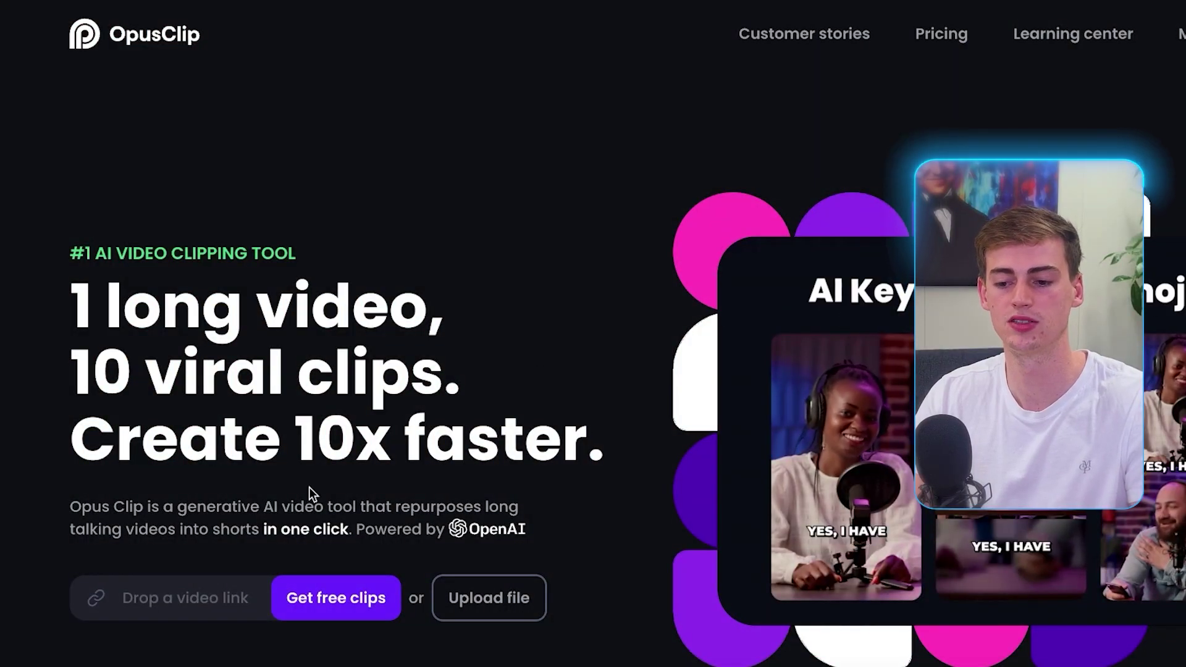
# Upload "3 investments you need to make.mp4" to OpusClip and start generating clips with automatic captions
pyautogui.click(201, 591)
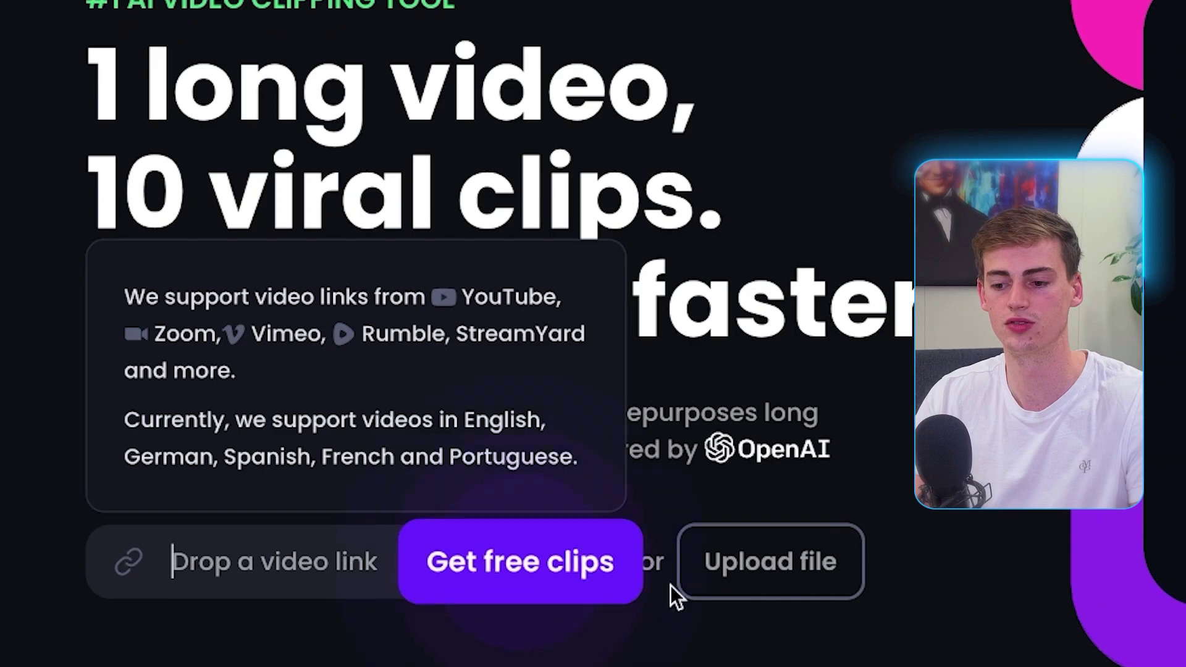
pyautogui.click(780, 578)
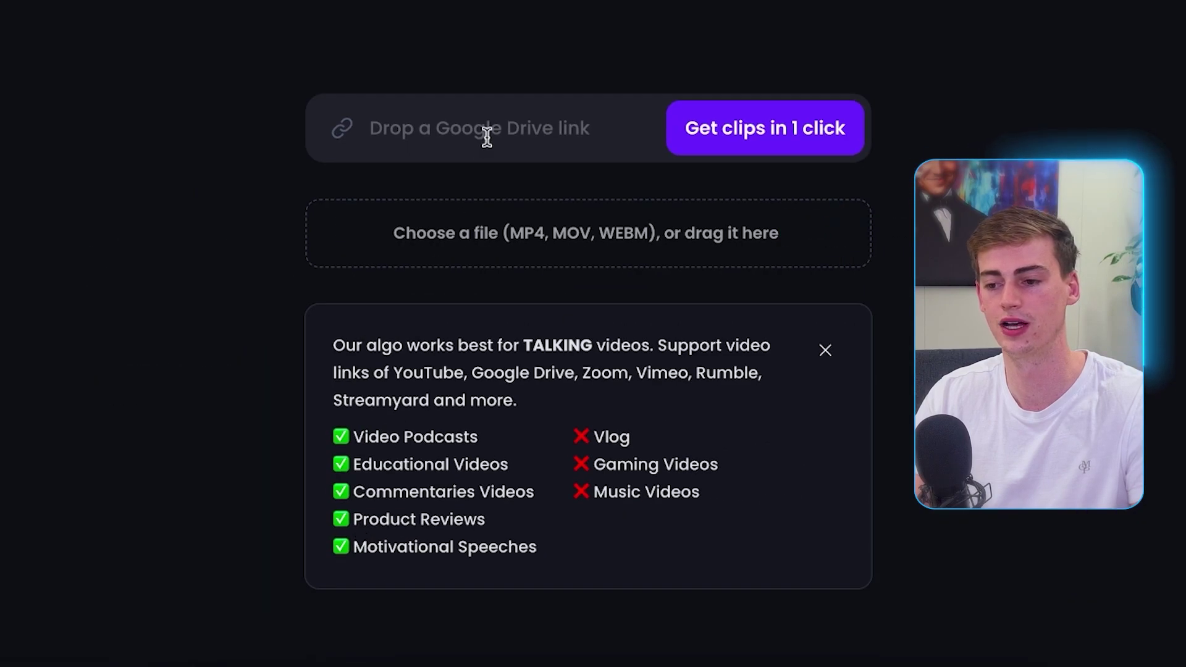
pyautogui.click(492, 235)
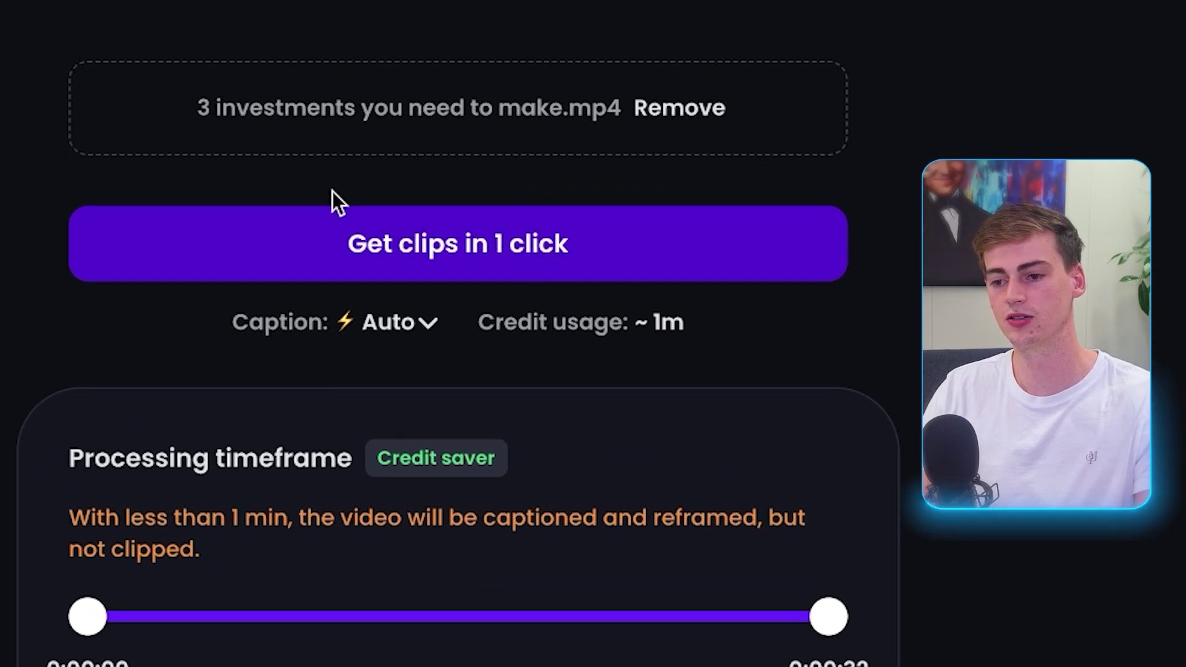
pyautogui.click(457, 267)
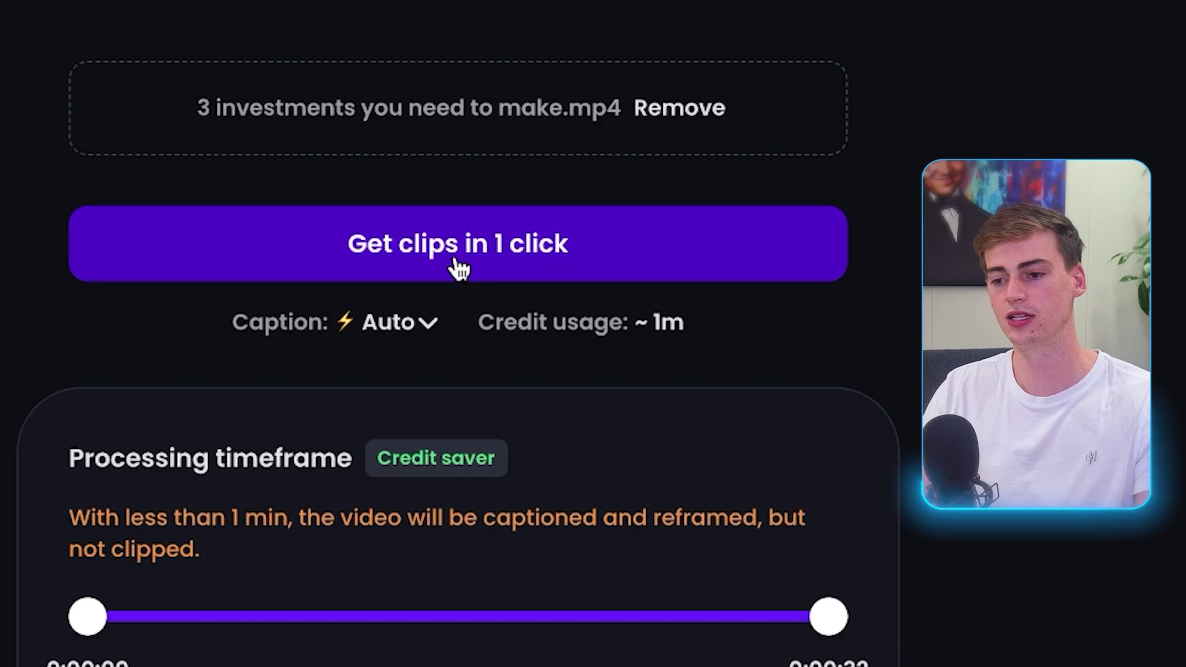
pyautogui.click(473, 267)
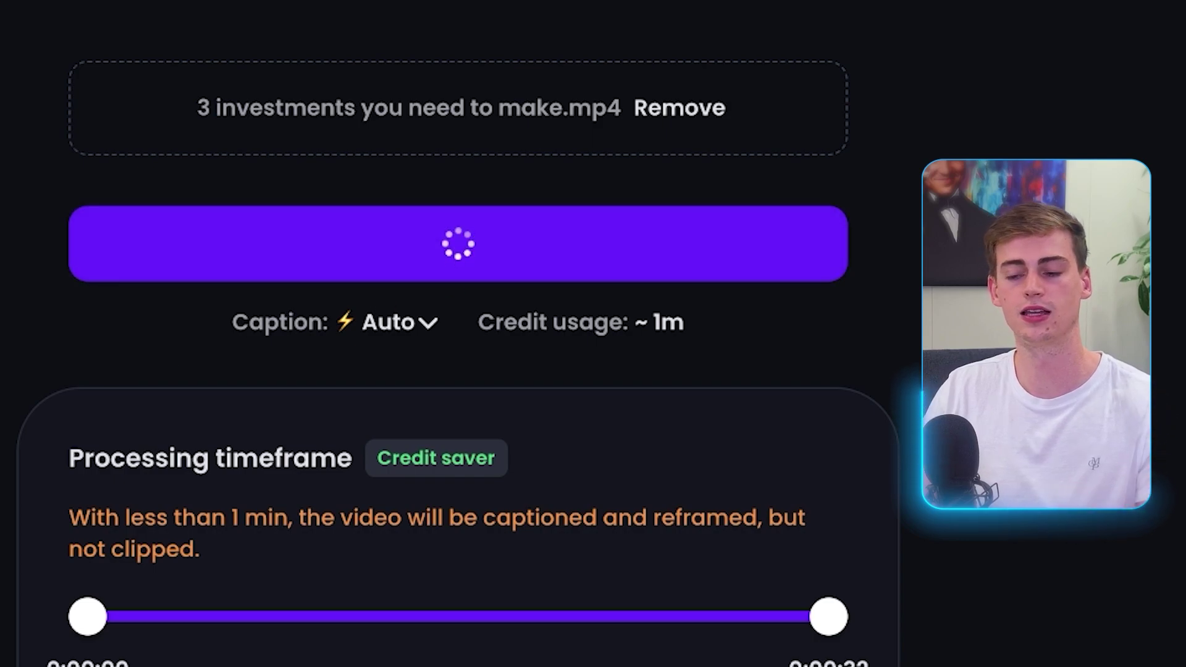
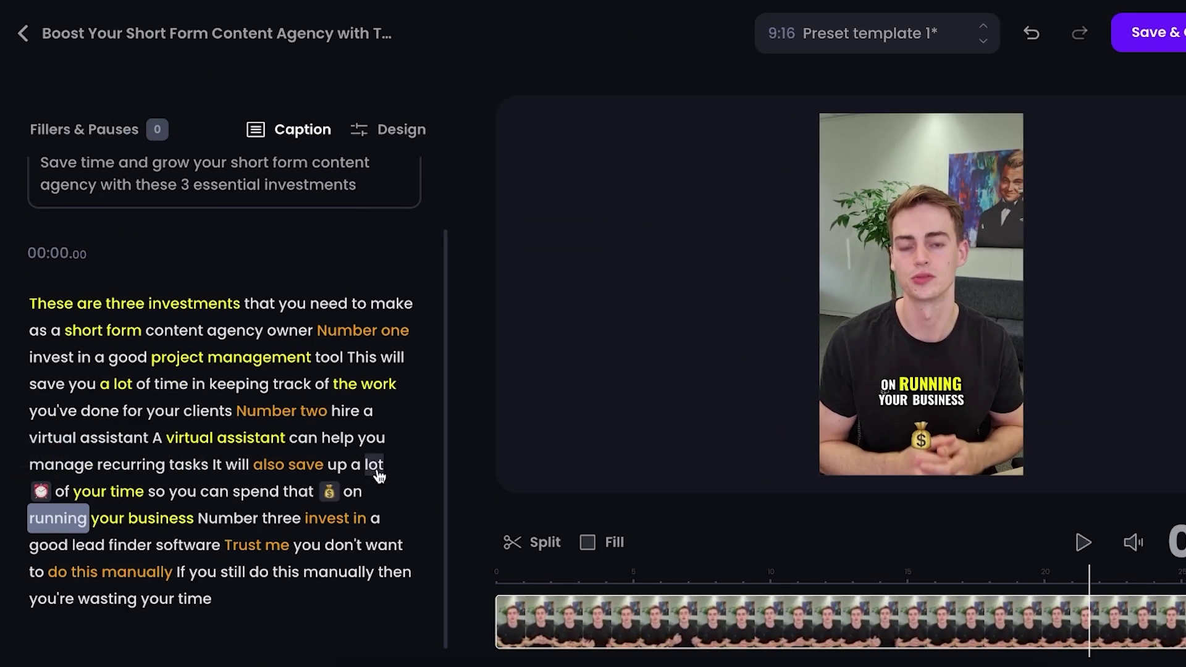
# Jump to the word "lot" in the transcript and try the one-line caption layout before restoring three lines per page
pyautogui.click(374, 465)
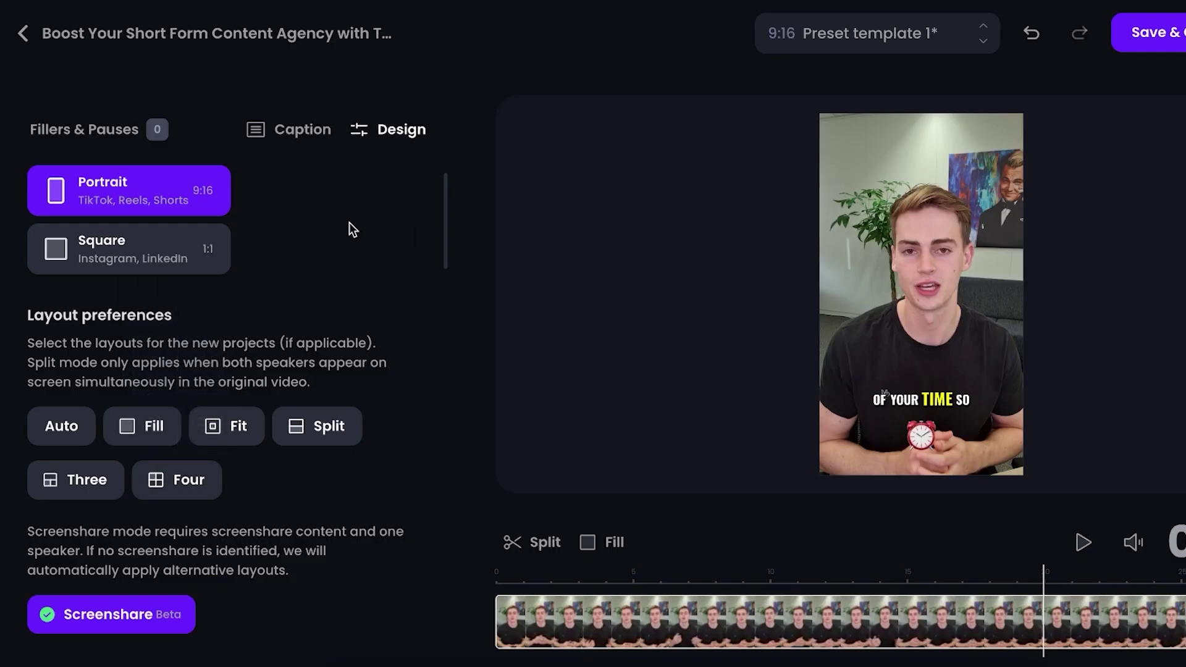
pyautogui.scroll(-1, 280, 257)
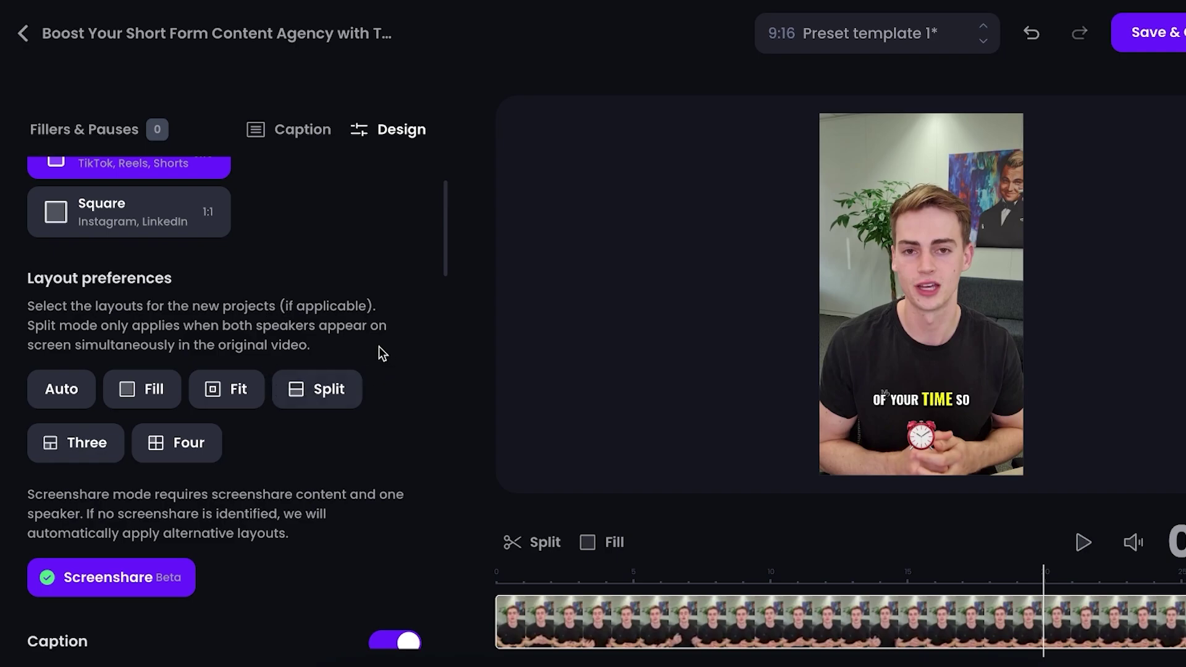
pyautogui.scroll(-7, 383, 352)
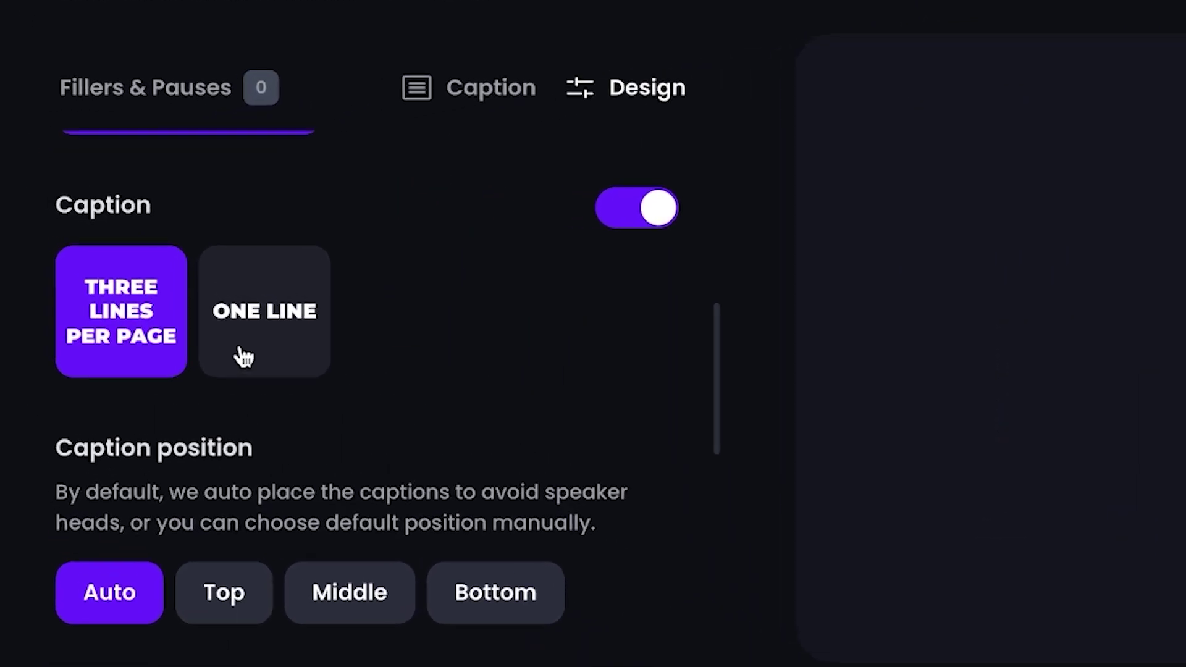
pyautogui.click(147, 283)
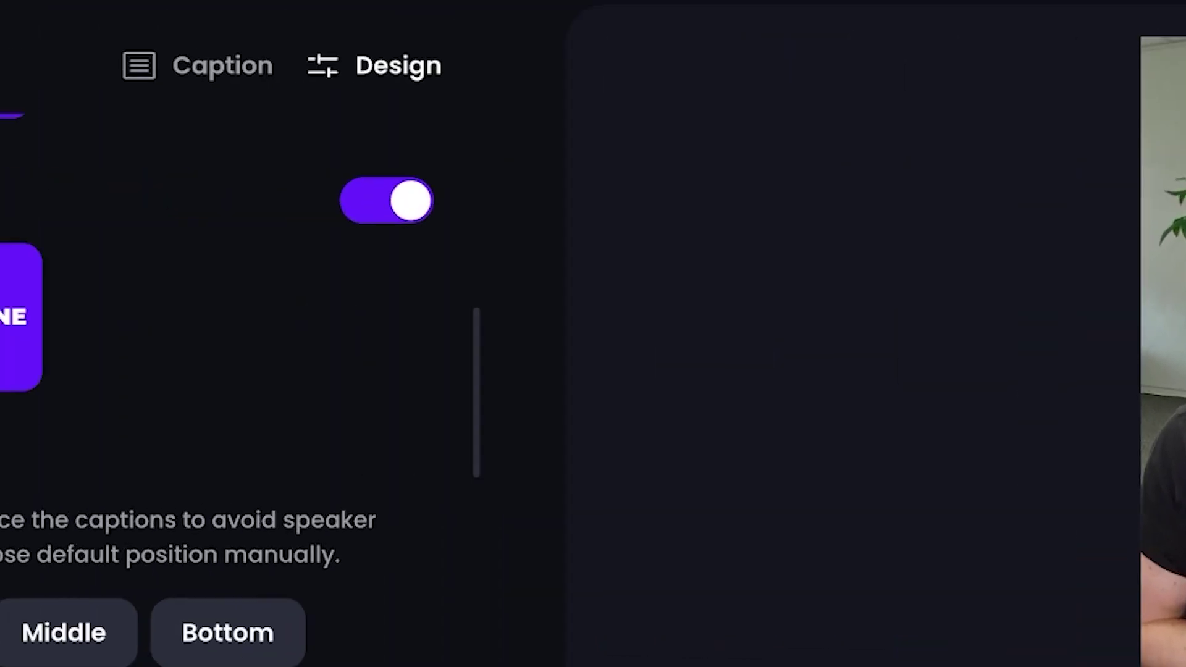
pyautogui.click(122, 335)
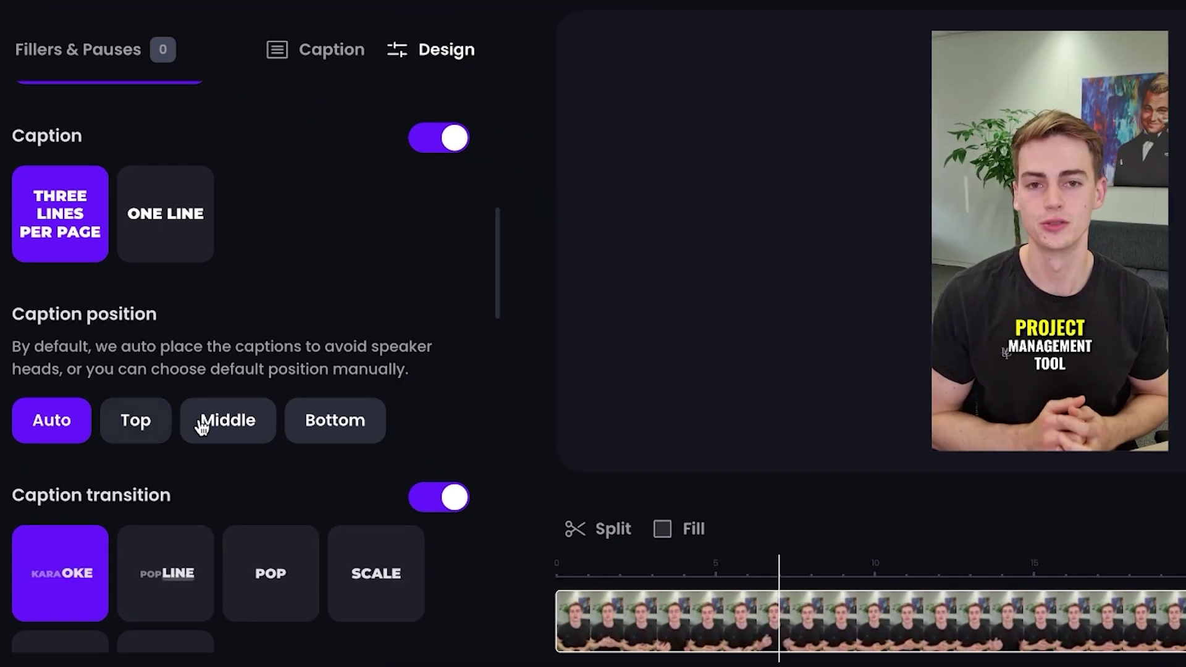
# Try the Middle, Bottom and Top caption positions
pyautogui.click(222, 430)
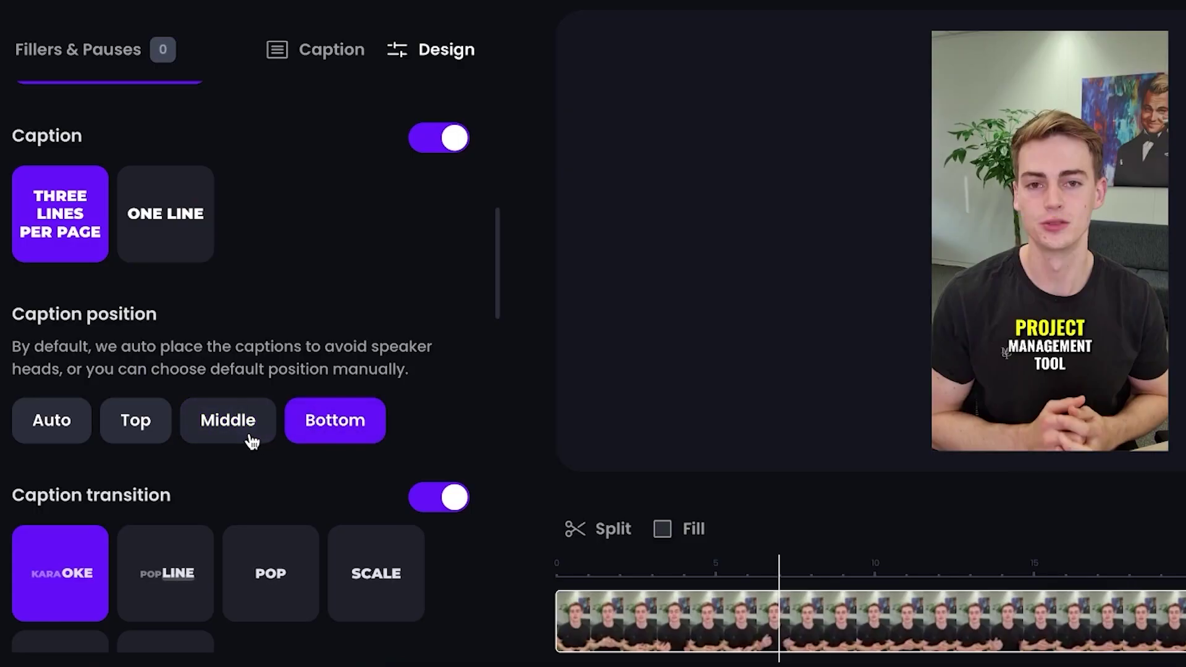
pyautogui.click(230, 441)
pyautogui.click(136, 440)
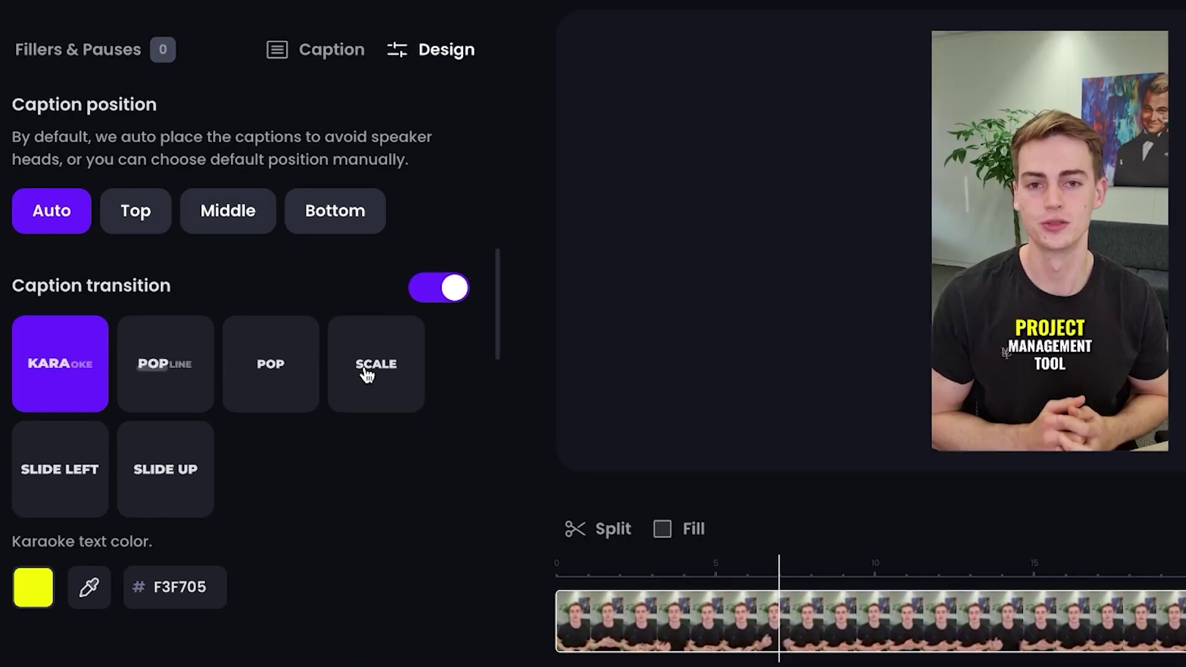
# Try the Popline, Pop, Scale, Slide Left and Slide Up caption transitions before restoring Karaoke
pyautogui.click(137, 368)
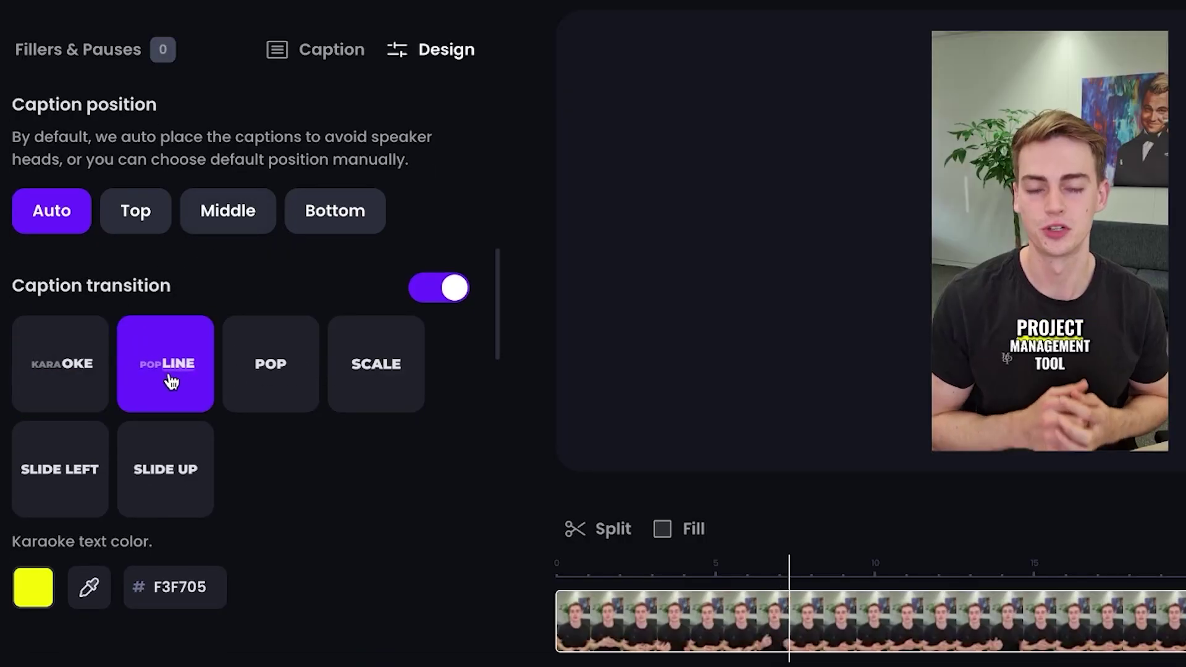
pyautogui.click(279, 370)
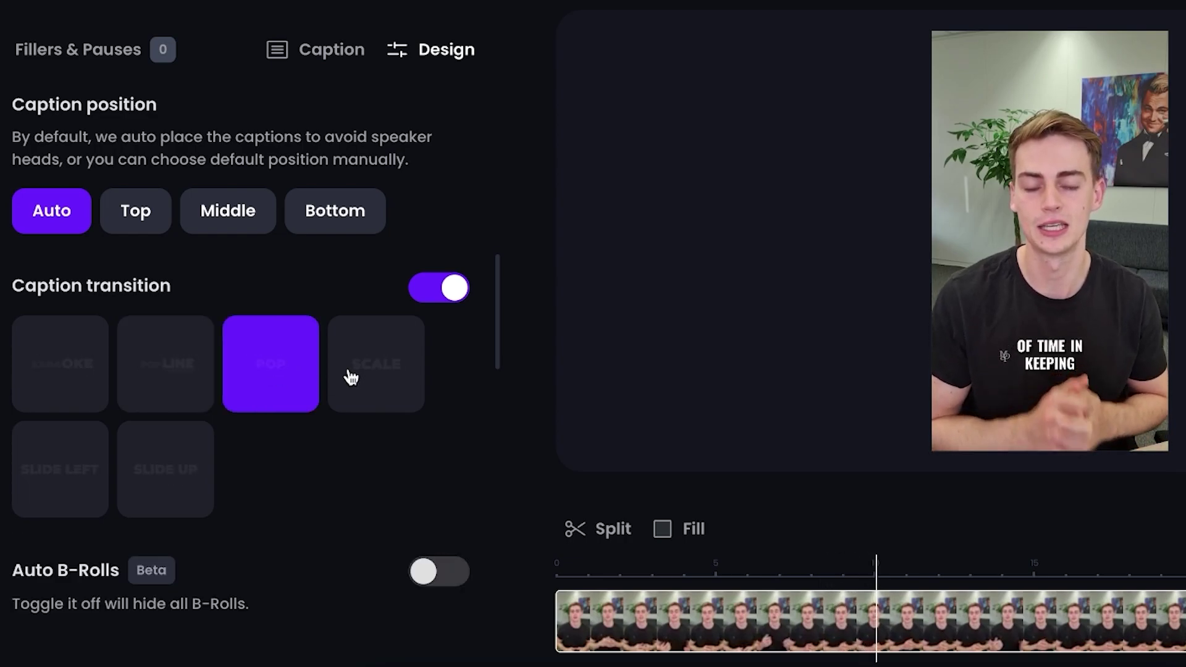
pyautogui.click(374, 373)
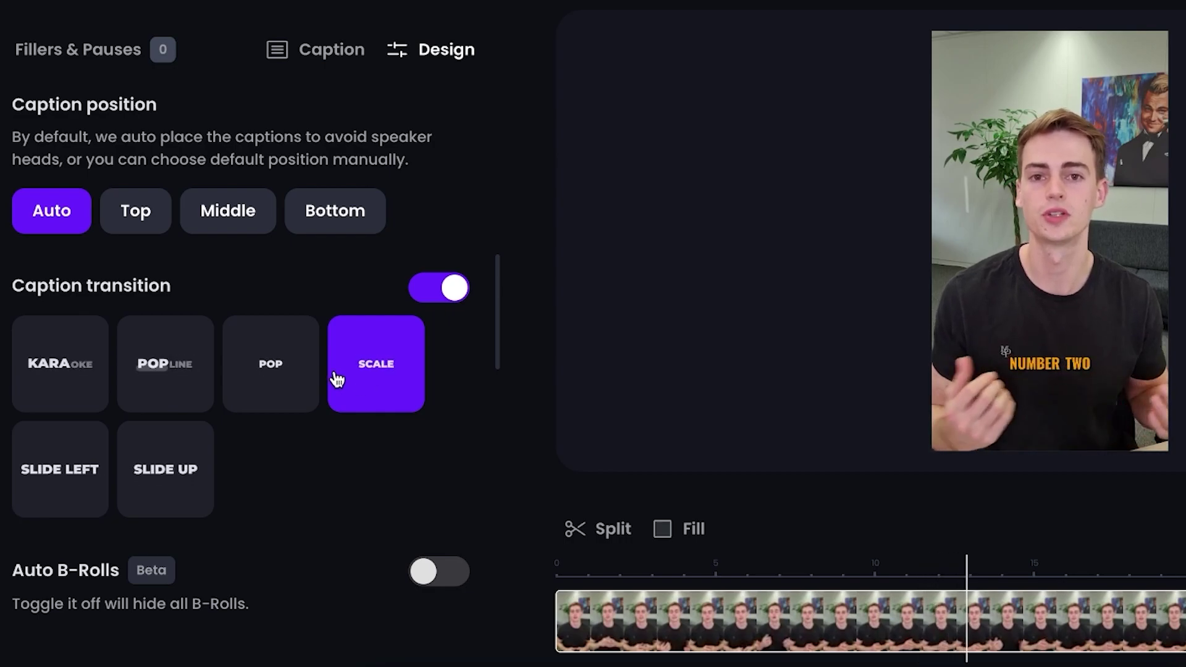
pyautogui.click(87, 468)
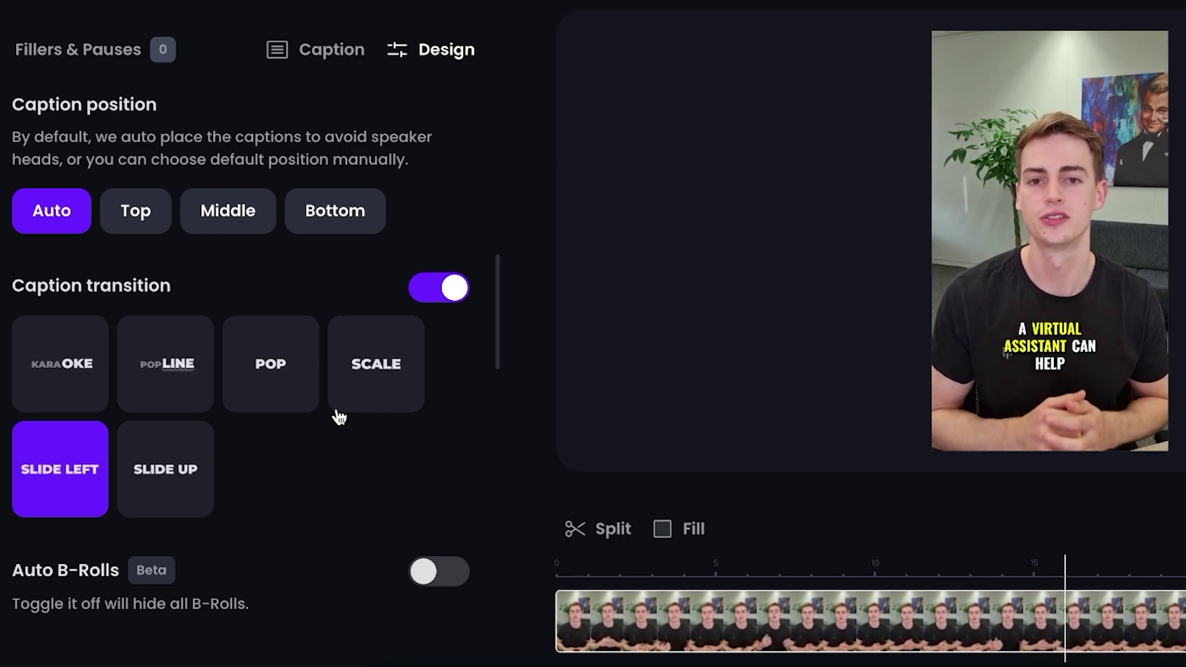
pyautogui.click(185, 451)
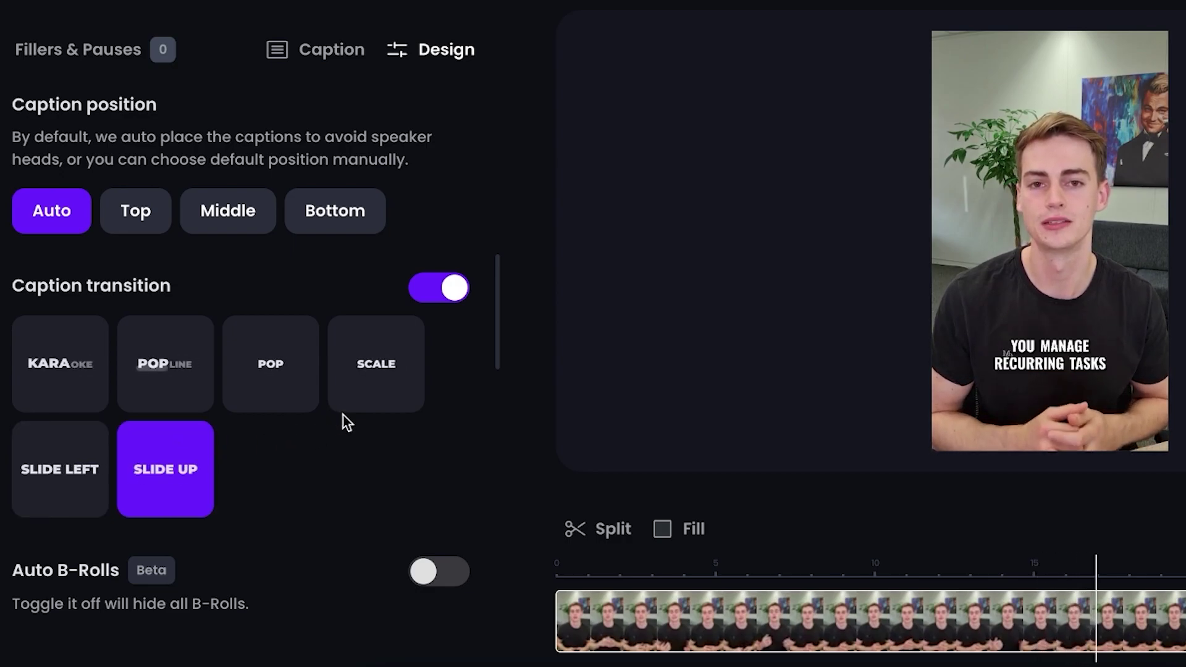
pyautogui.click(86, 374)
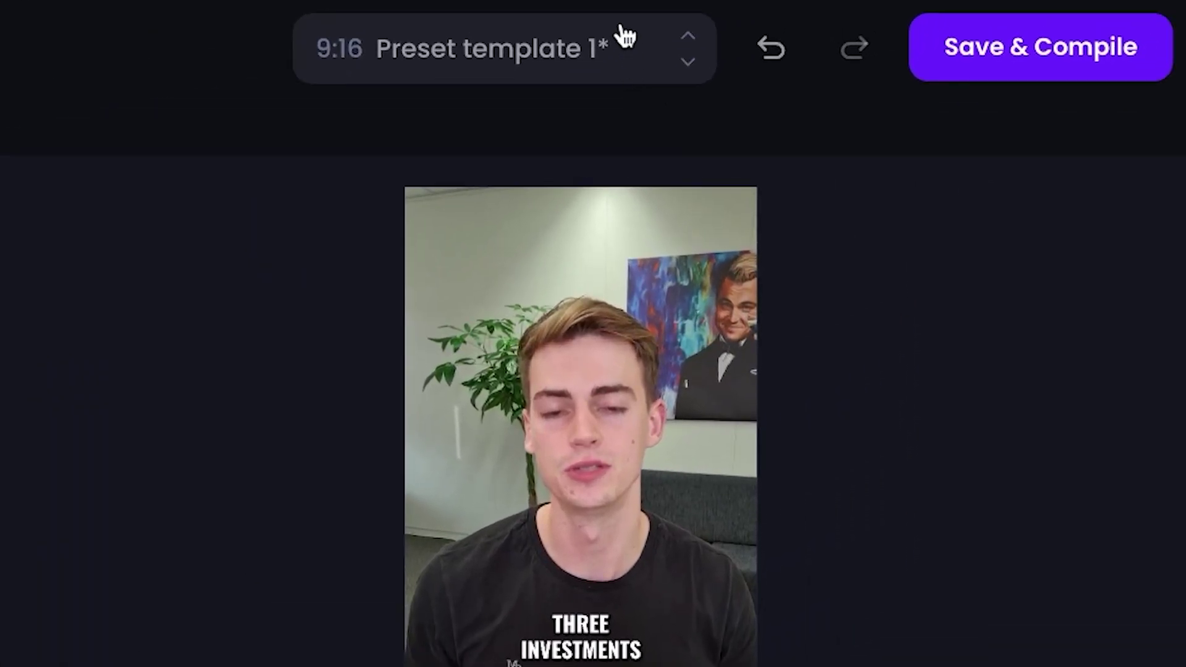
# Try Preset templates 2, 3, 4 and 5 on the video and settle on Preset template 2
pyautogui.click(617, 37)
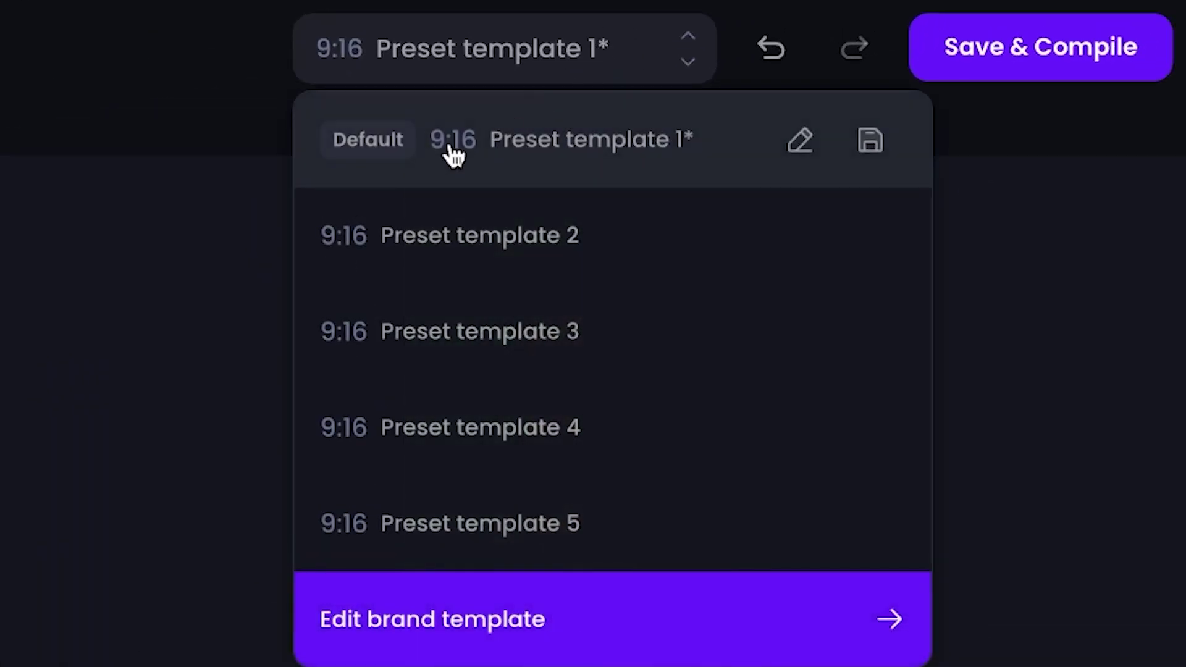
pyautogui.click(482, 267)
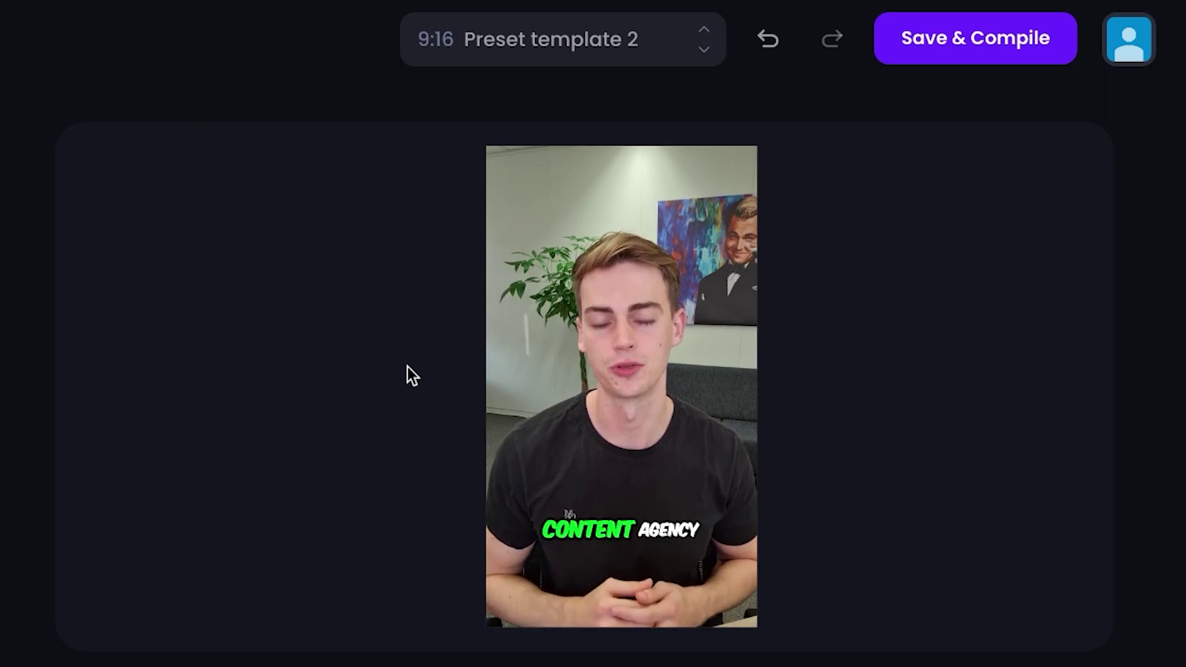
pyautogui.click(546, 42)
pyautogui.click(511, 275)
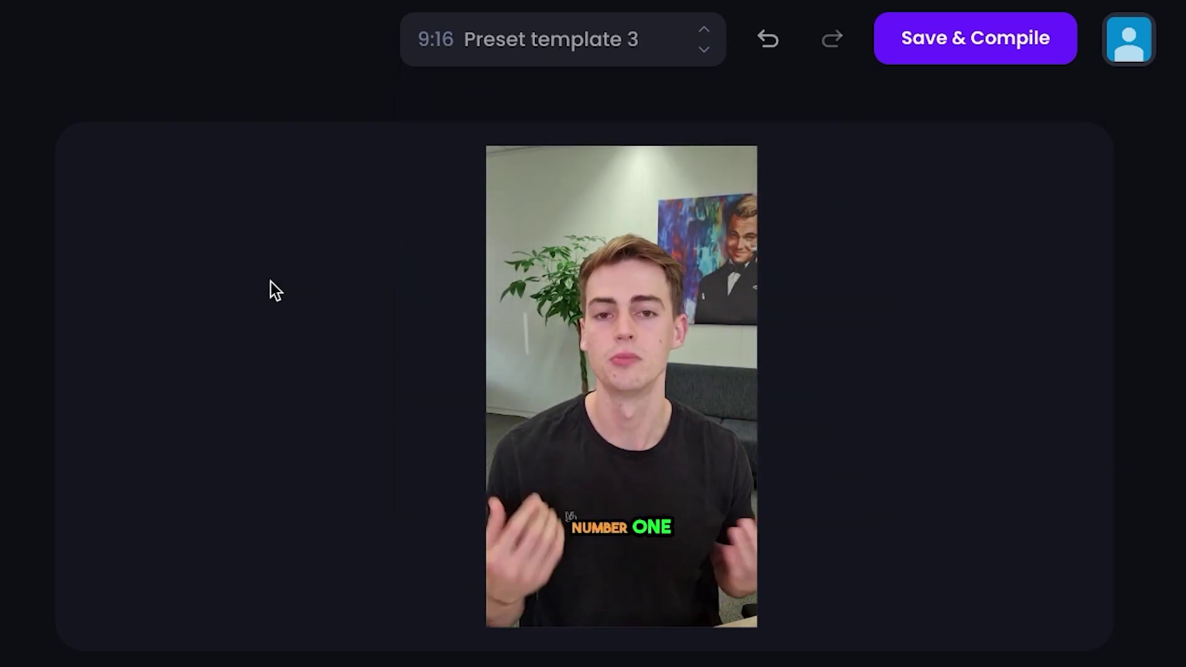
pyautogui.click(501, 55)
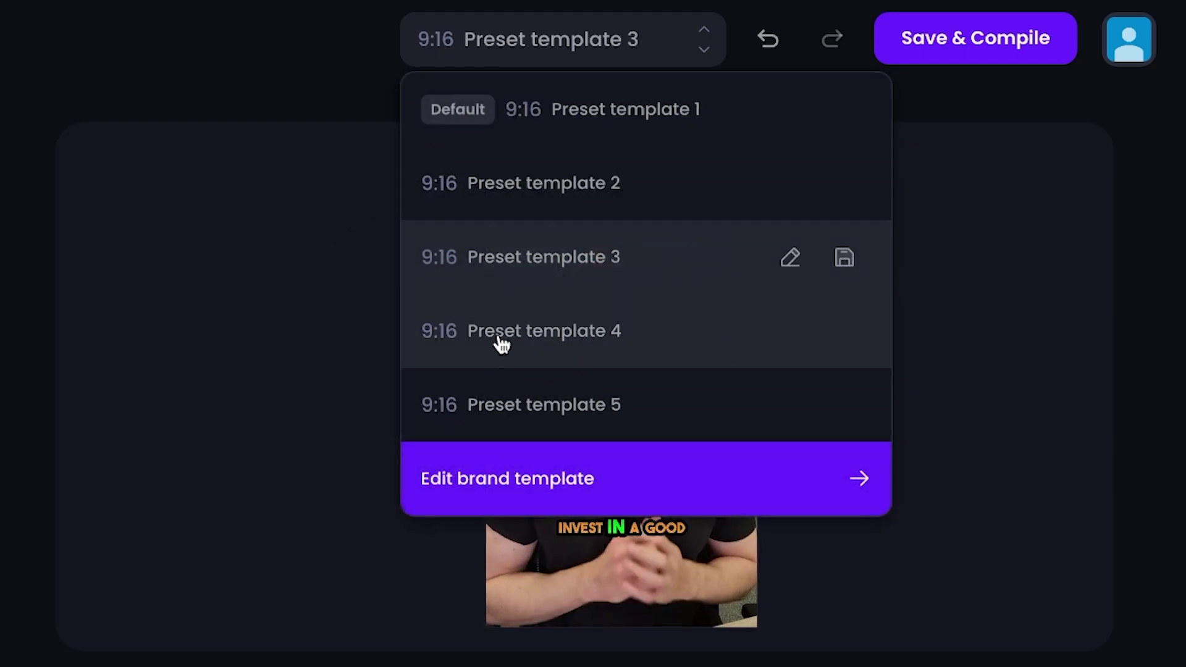
pyautogui.click(498, 330)
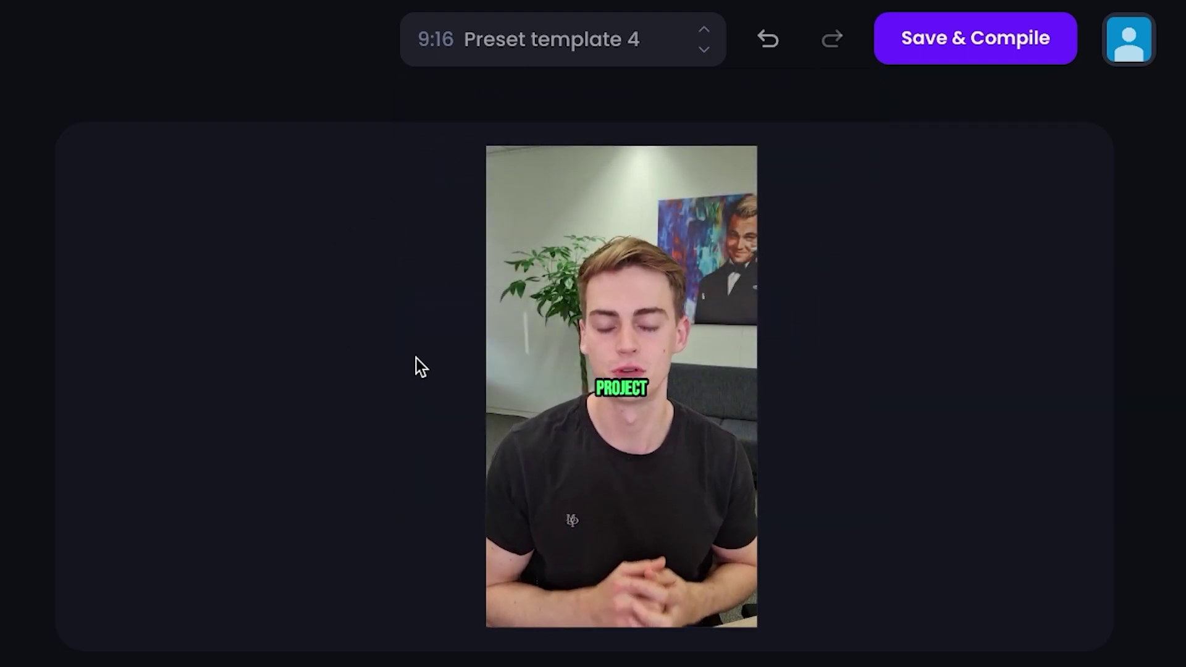
pyautogui.click(556, 55)
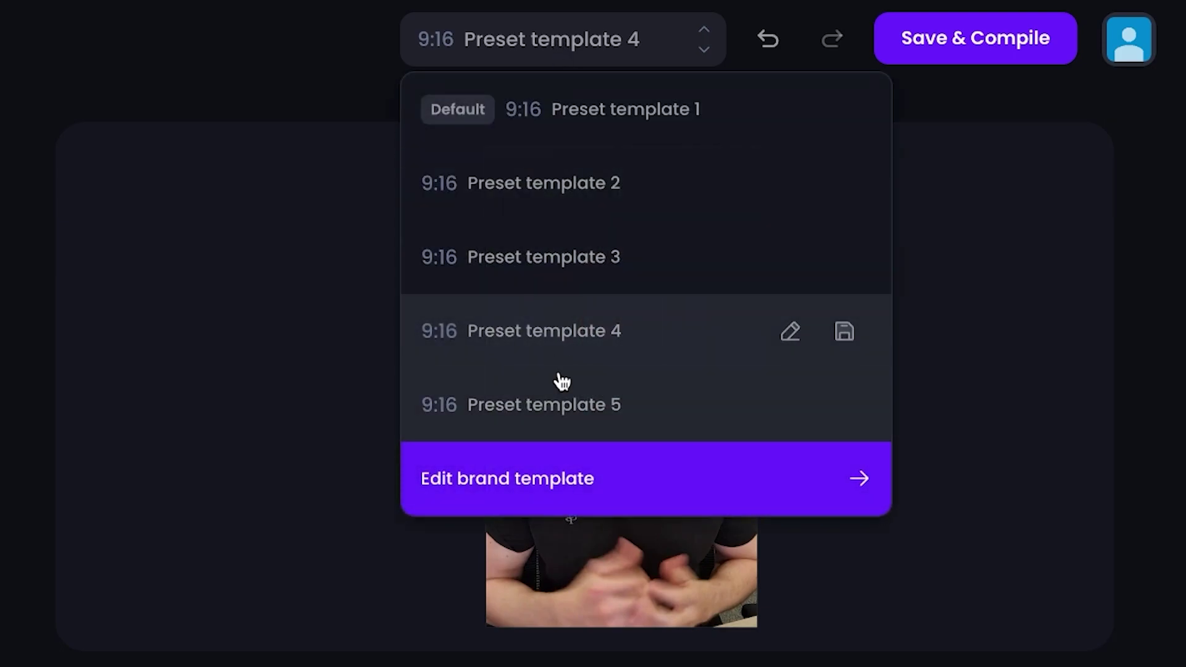
pyautogui.click(553, 403)
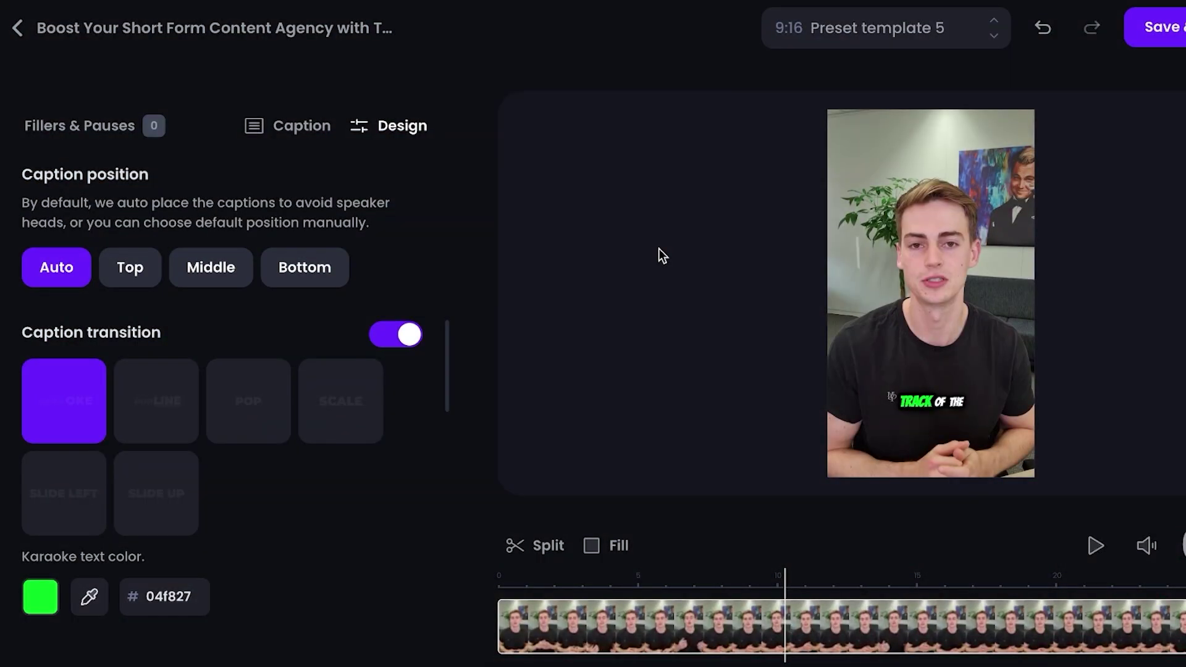
pyautogui.click(876, 31)
pyautogui.click(892, 138)
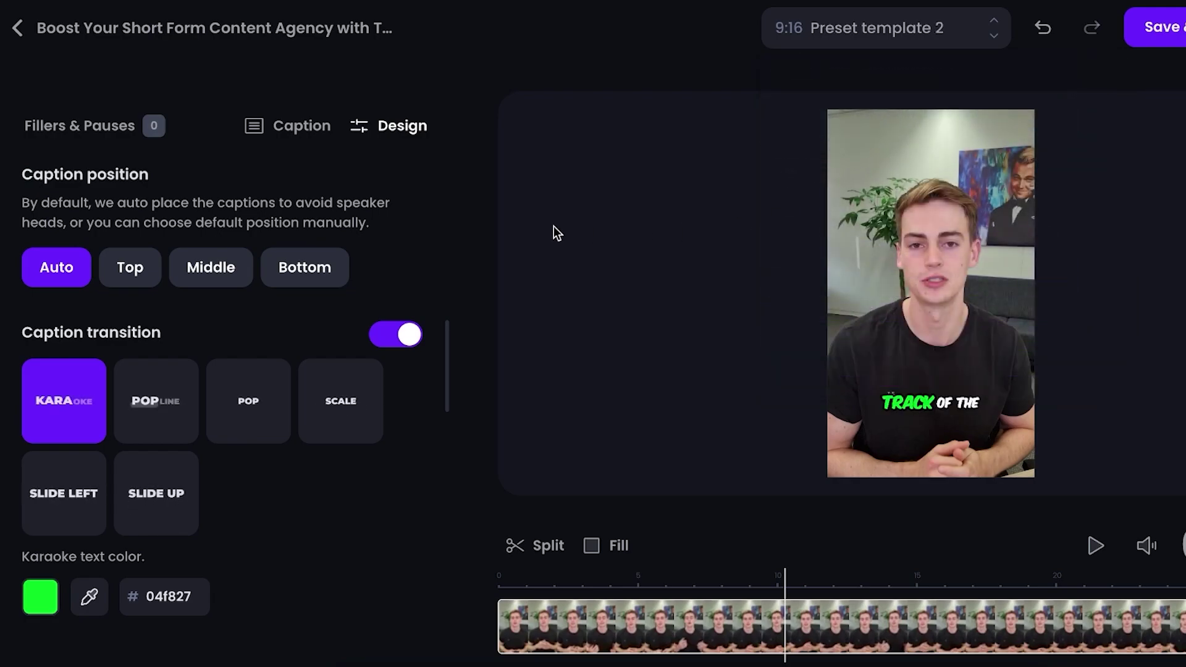